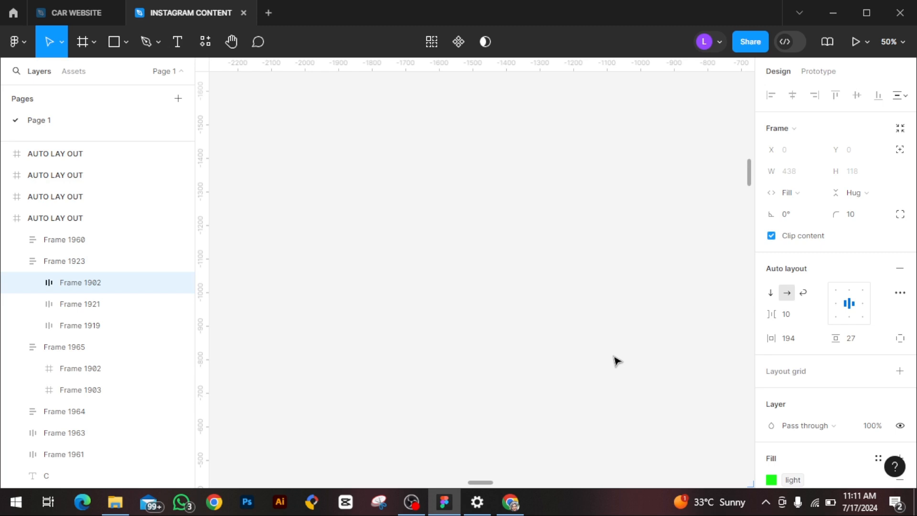
Remove auto layout from the upper A, B, C row under HOW TO AD AUTO LAYOUT and ungroup it into separate boxes.
{"action": "scroll", "coordinate": [616, 361], "scroll_direction": "down", "scroll_amount": 6}
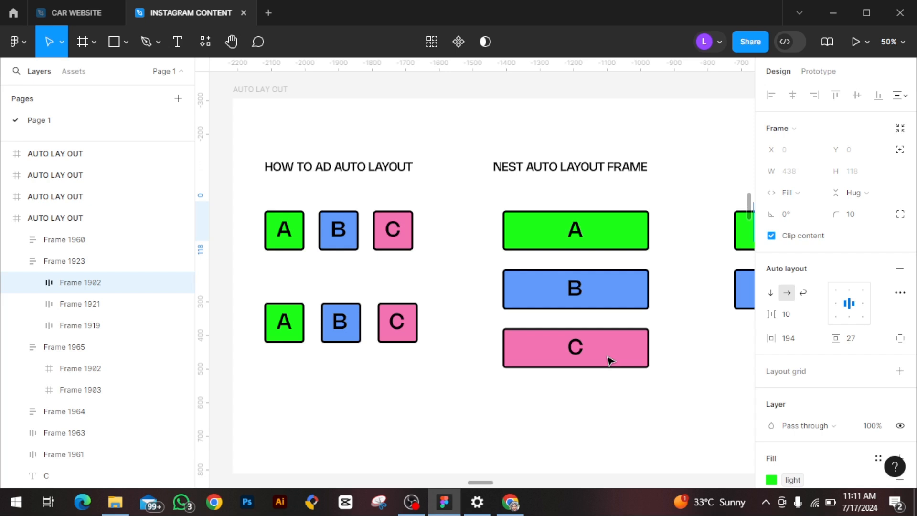
{"action": "left_click", "coordinate": [337, 245]}
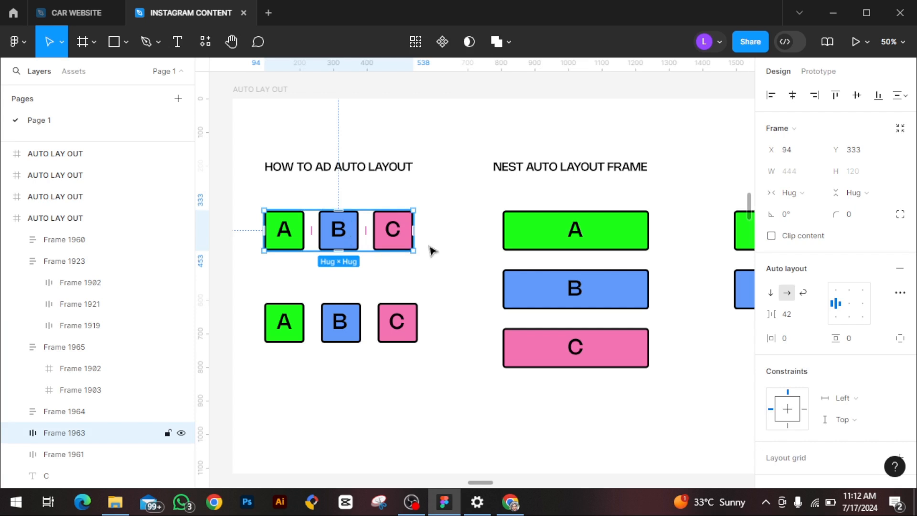
{"action": "left_click", "coordinate": [901, 271]}
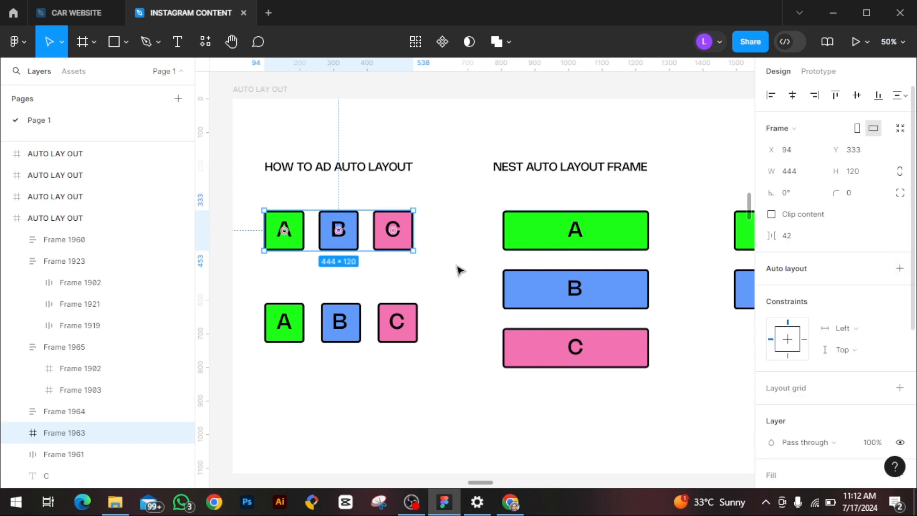
{"action": "right_click", "coordinate": [352, 235]}
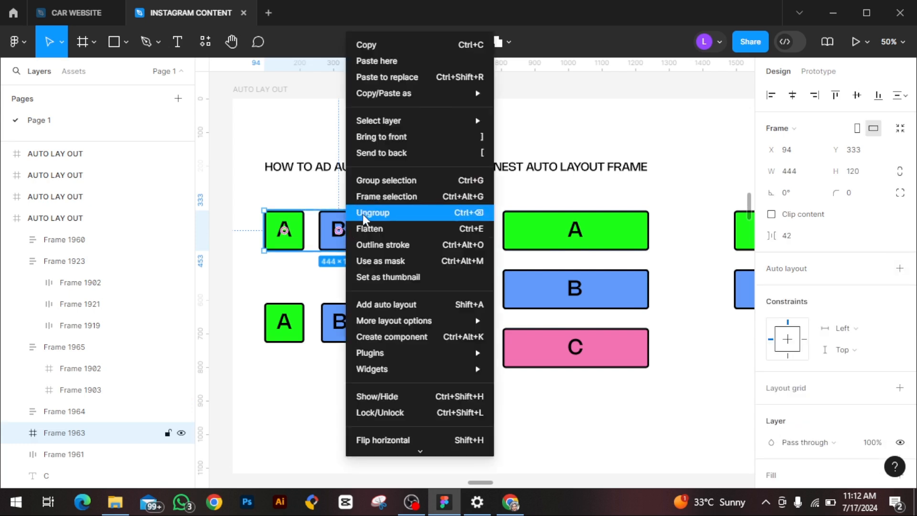
{"action": "left_click", "coordinate": [364, 213]}
{"action": "left_click", "coordinate": [275, 287]}
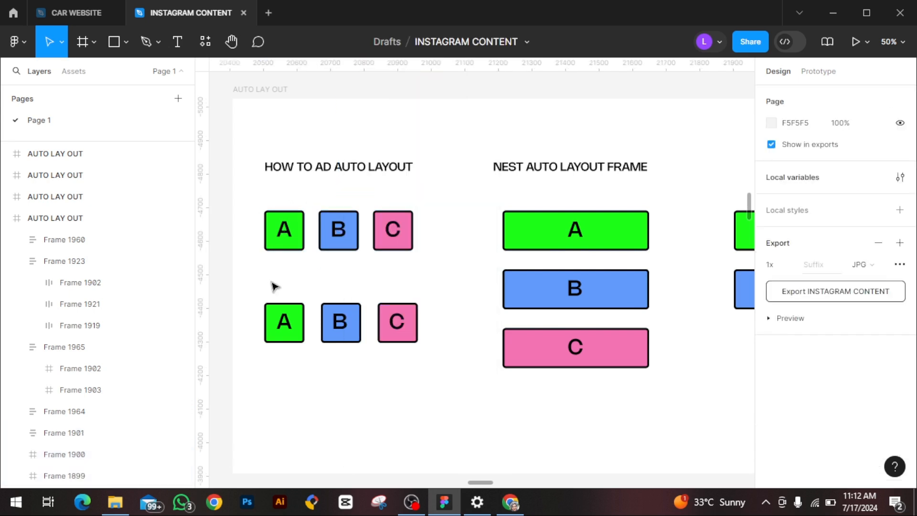
Combine the three upper A, B and C boxes into one horizontal auto layout frame.
{"action": "left_click", "coordinate": [282, 239]}
{"action": "left_click", "coordinate": [338, 232]}
{"action": "left_click", "coordinate": [391, 246]}
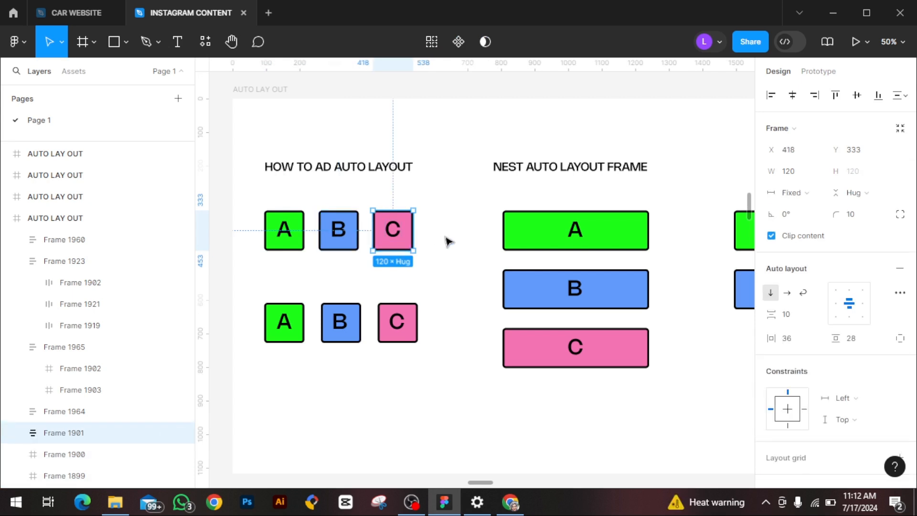
{"action": "left_click", "coordinate": [446, 240]}
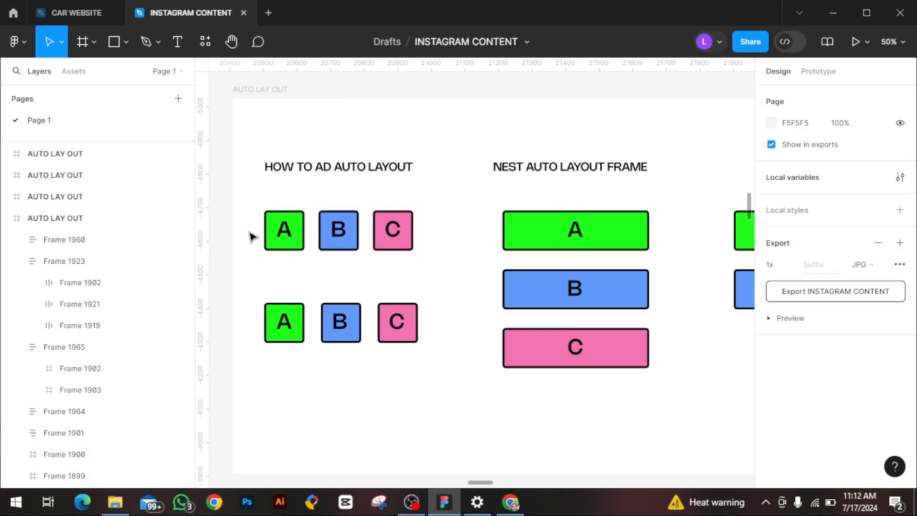
{"action": "left_click_drag", "start_coordinate": [255, 212], "coordinate": [396, 247]}
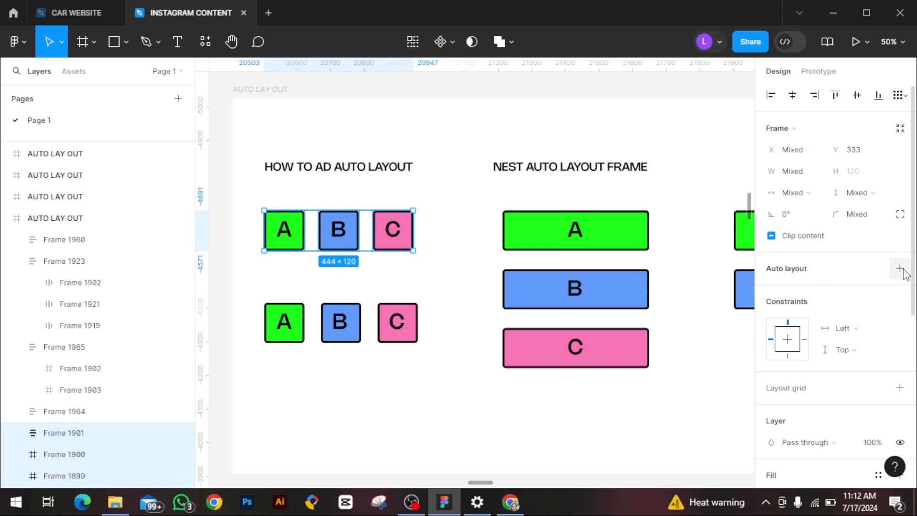
{"action": "key", "text": "shift+a"}
{"action": "left_click", "coordinate": [393, 415]}
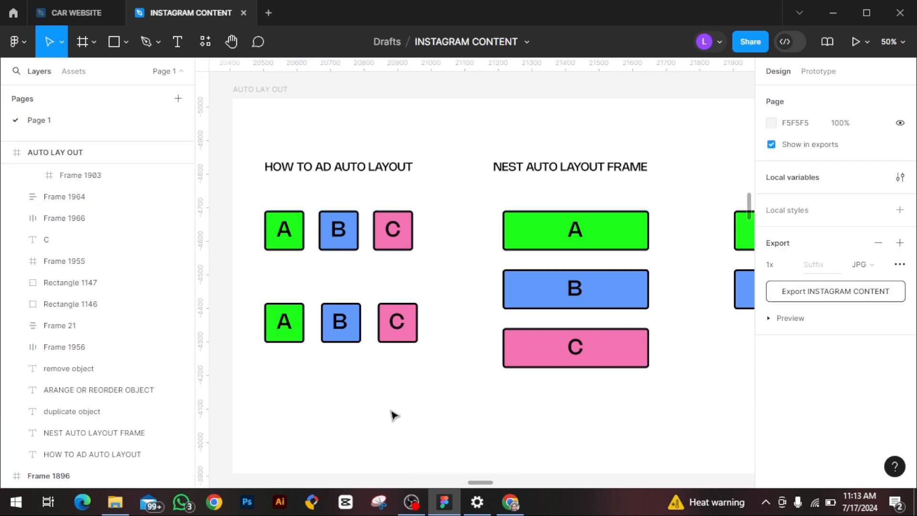
Add auto layout to the lower A, B, C row and paste a copy of it into the vertical stack under NEST AUTO LAYOUT FRAME.
{"action": "left_click_drag", "start_coordinate": [443, 319], "coordinate": [244, 325]}
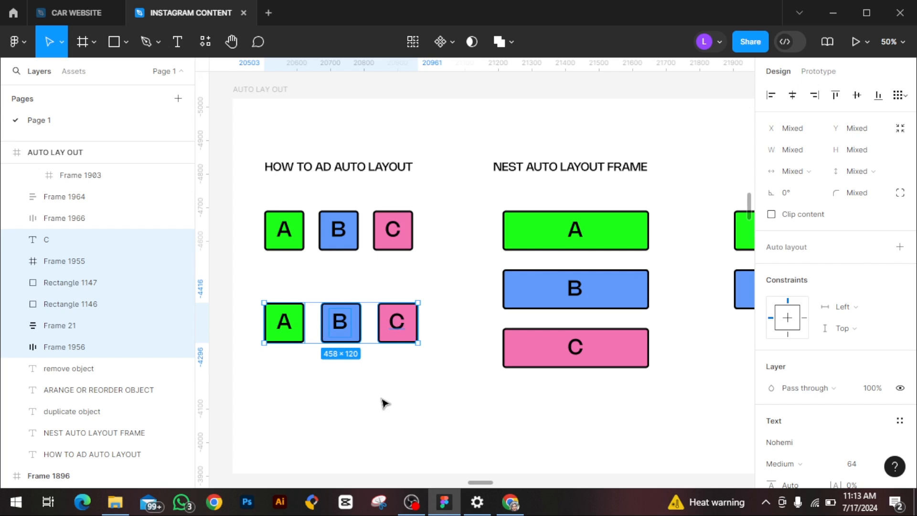
{"action": "key", "text": "shift+a"}
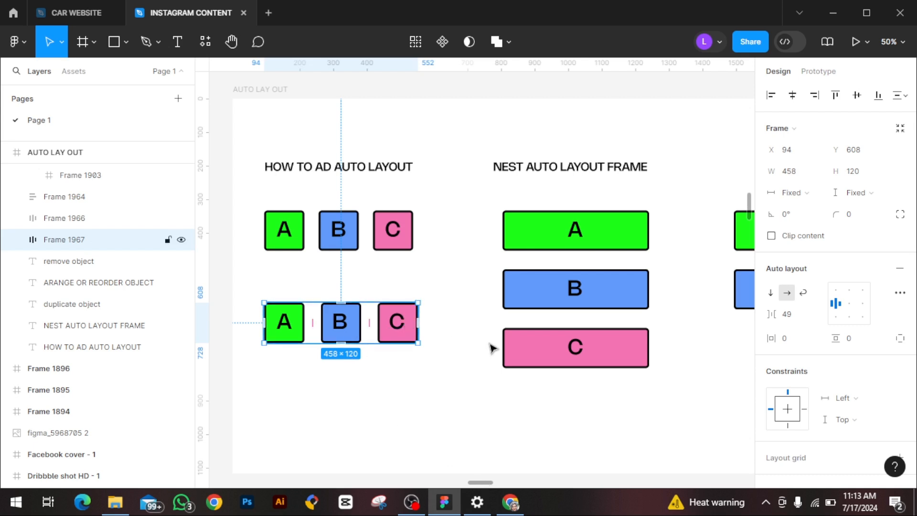
{"action": "left_click", "coordinate": [554, 349]}
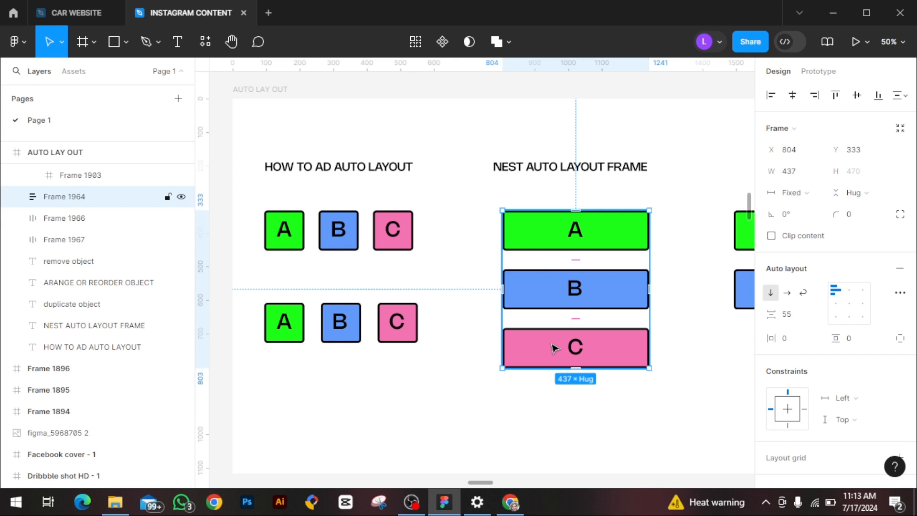
{"action": "key", "text": "ctrl+v"}
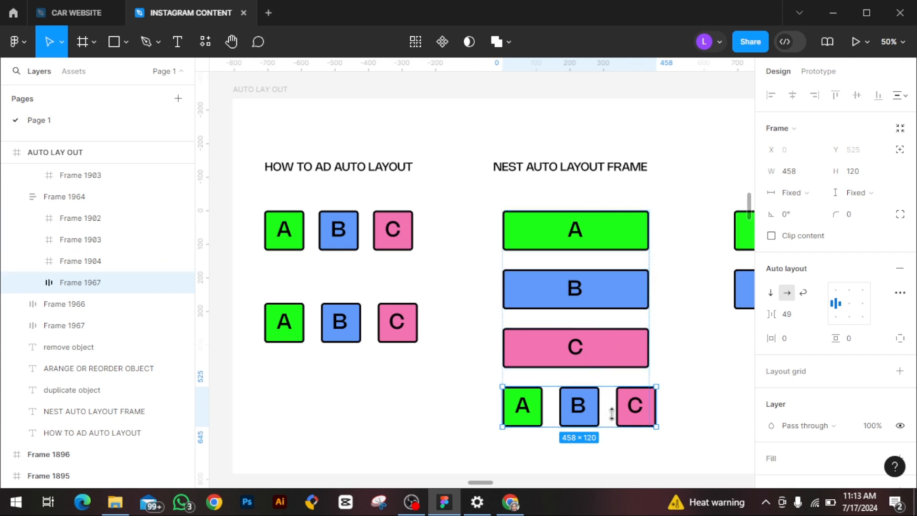
Duplicate the blue B box inside the auto layout stack under DUPLICATE OBJECT.
{"action": "left_click_drag", "start_coordinate": [474, 483], "coordinate": [481, 483]}
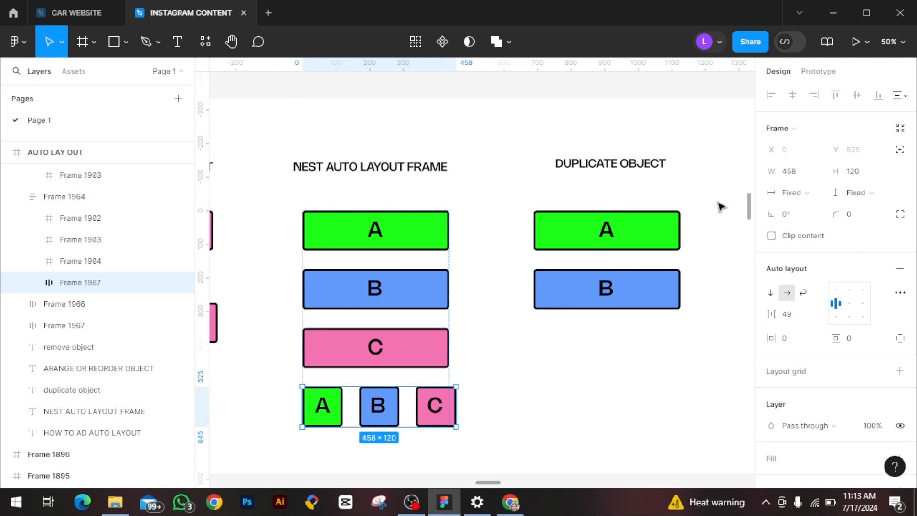
{"action": "left_click", "coordinate": [627, 246]}
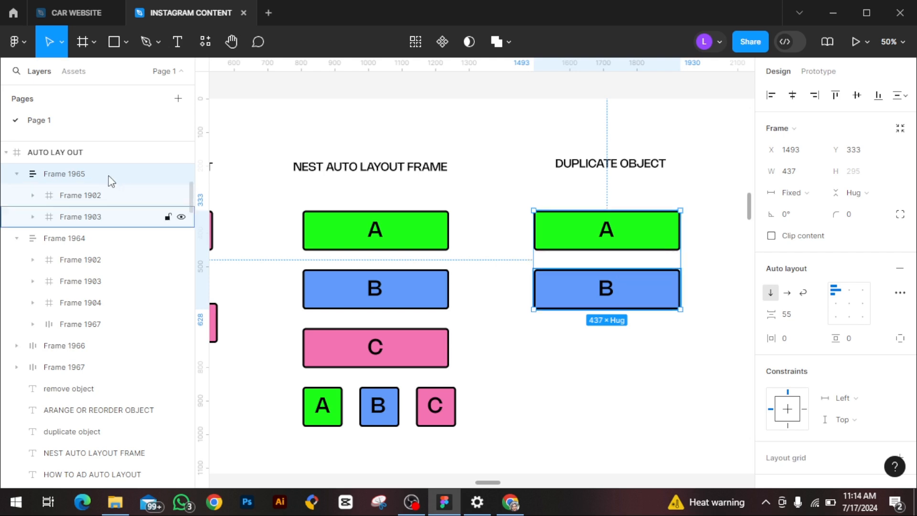
{"action": "left_click", "coordinate": [84, 221]}
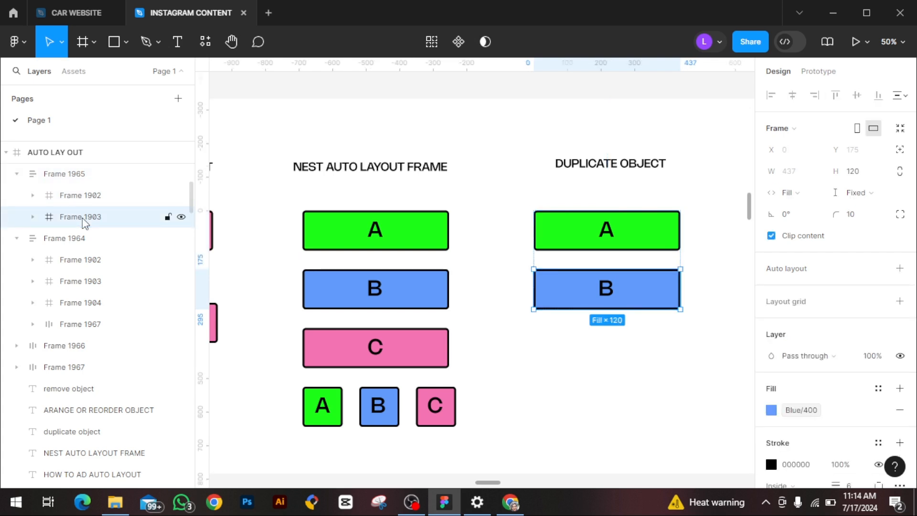
{"action": "key", "text": "ctrl+d"}
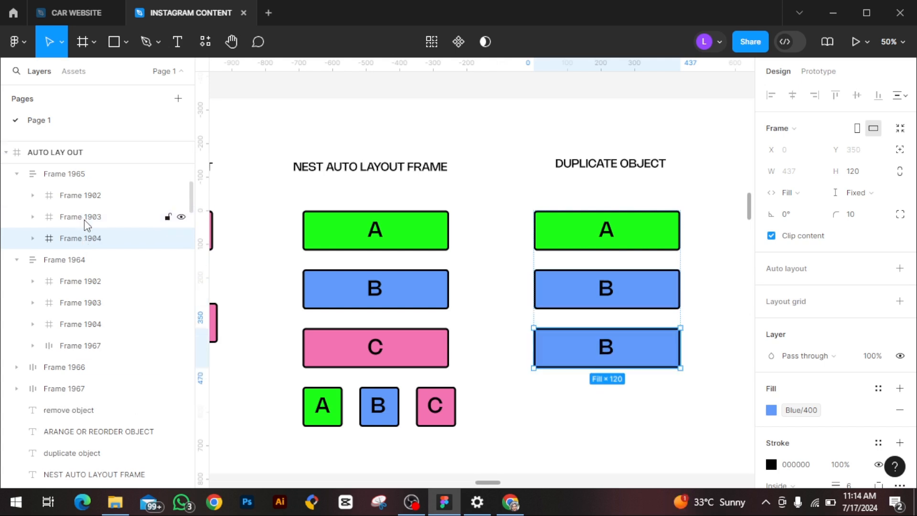
Reorder the stack under ARANGE OR REORDER OBJECT by moving box C up to first place and back down to last.
{"action": "left_click_drag", "start_coordinate": [485, 482], "coordinate": [501, 482]}
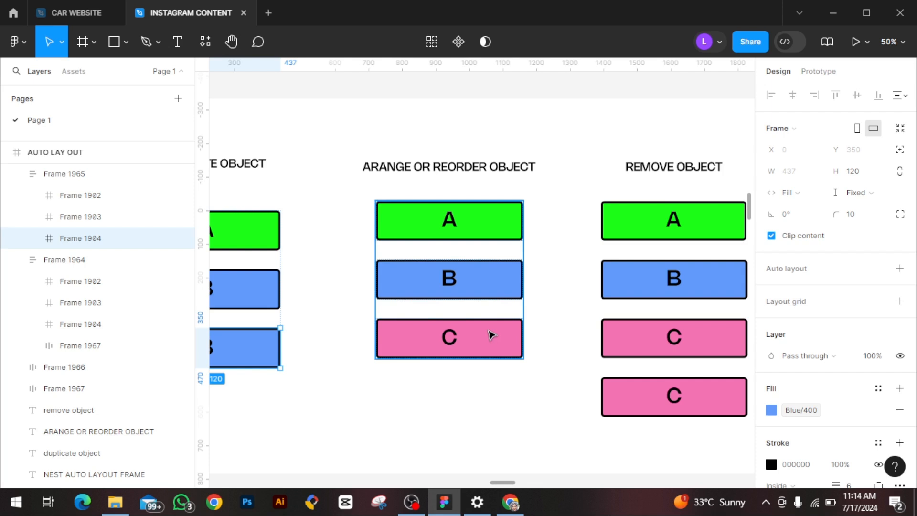
{"action": "left_click", "coordinate": [463, 276]}
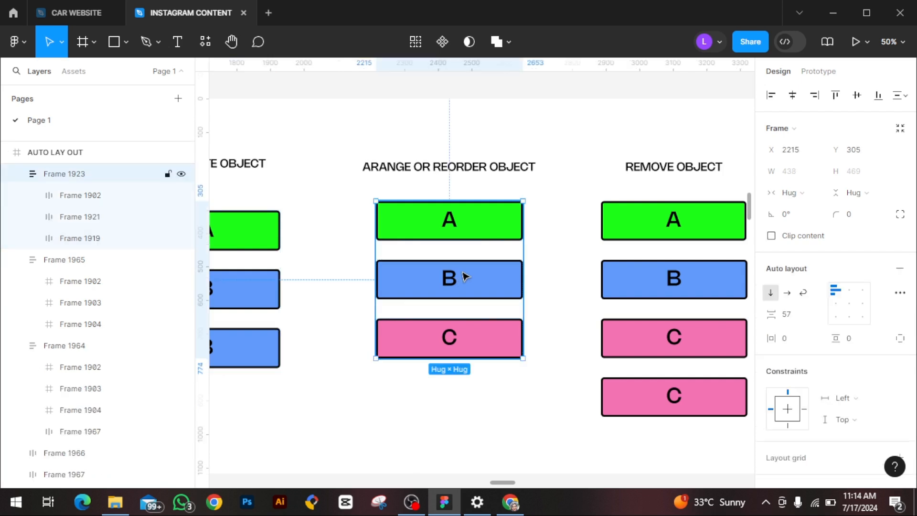
{"action": "left_click", "coordinate": [91, 242]}
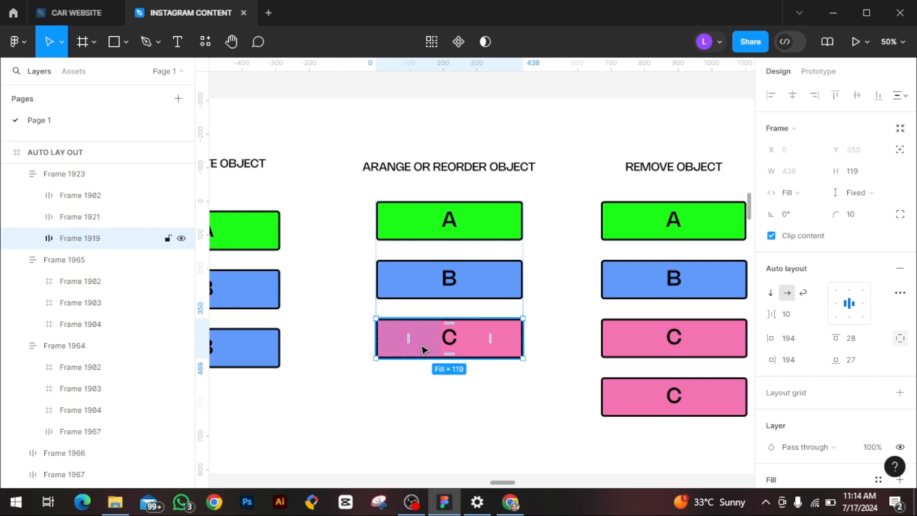
{"action": "key", "text": "Up"}
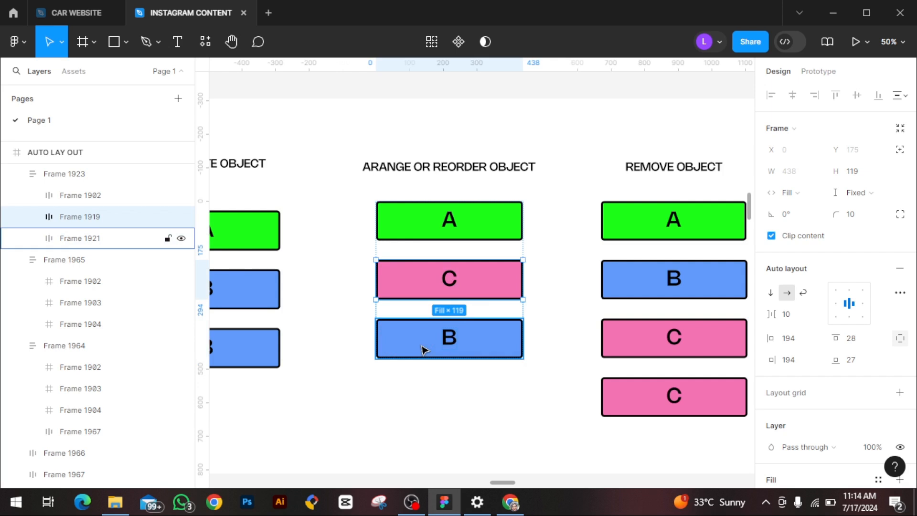
{"action": "key", "text": "Up"}
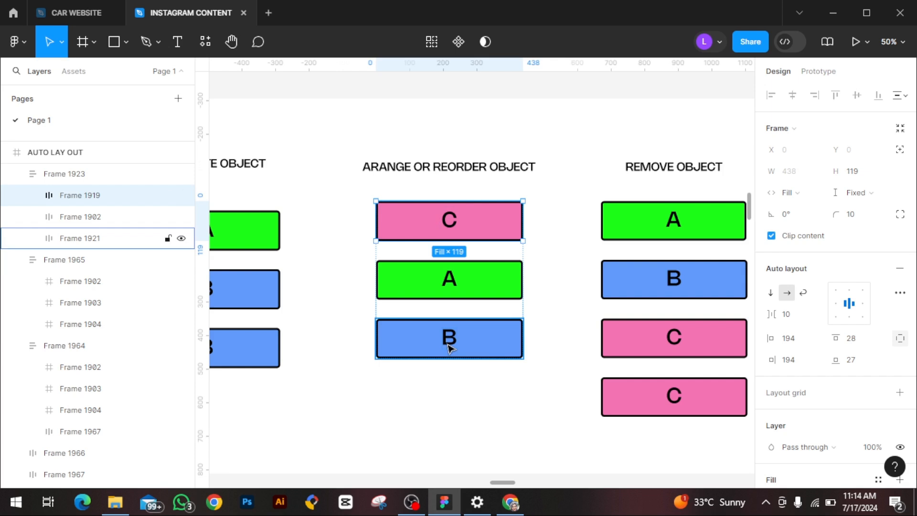
{"action": "key", "text": "Down"}
{"action": "key", "text": "Down"}
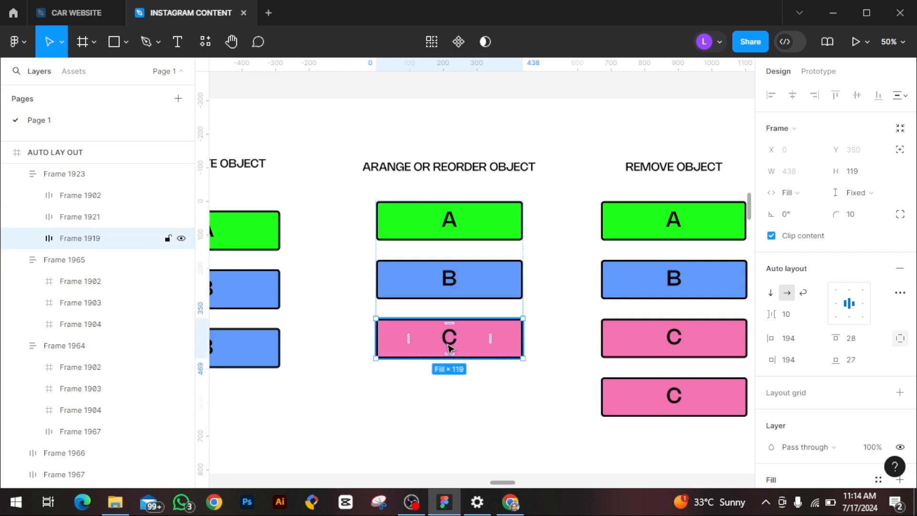
Delete the lowest, extra C box from the auto layout stack under REMOVE OBJECT.
{"action": "left_click_drag", "start_coordinate": [501, 482], "coordinate": [506, 482]}
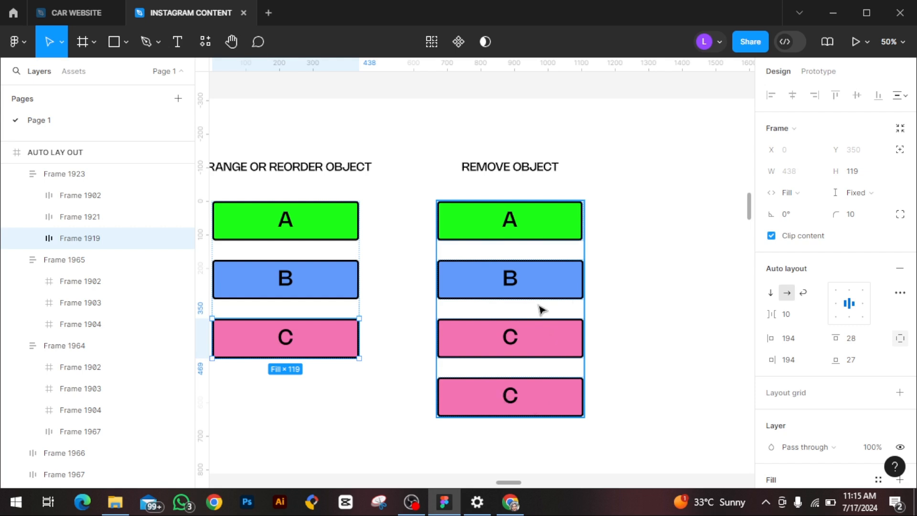
{"action": "left_click", "coordinate": [519, 275]}
{"action": "left_click", "coordinate": [16, 174]}
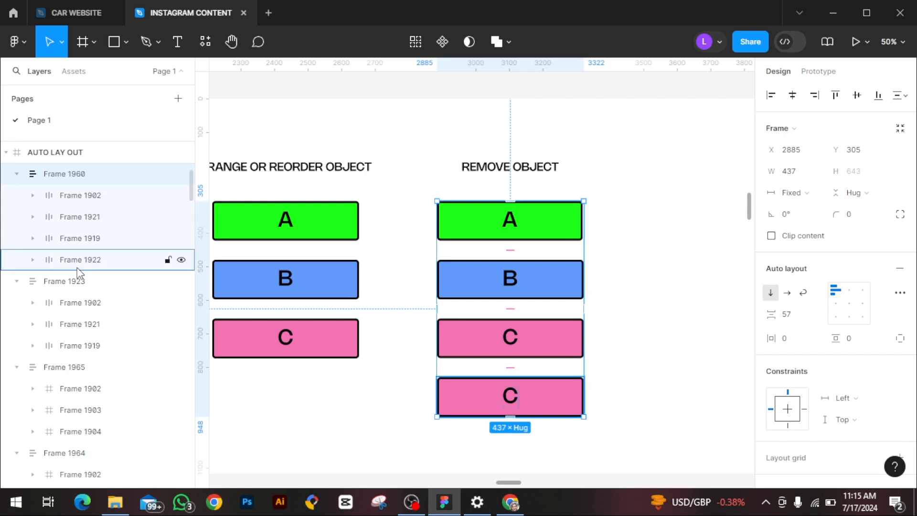
{"action": "left_click", "coordinate": [78, 261]}
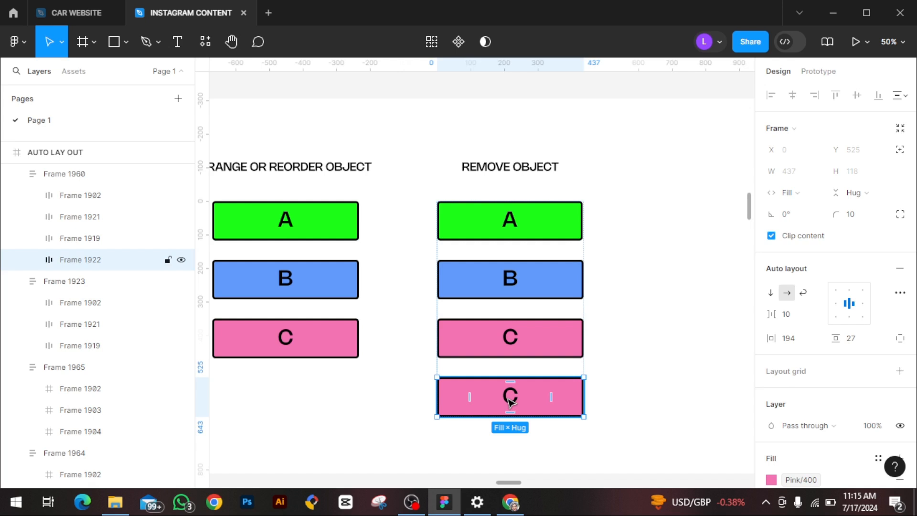
{"action": "key", "text": "Delete"}
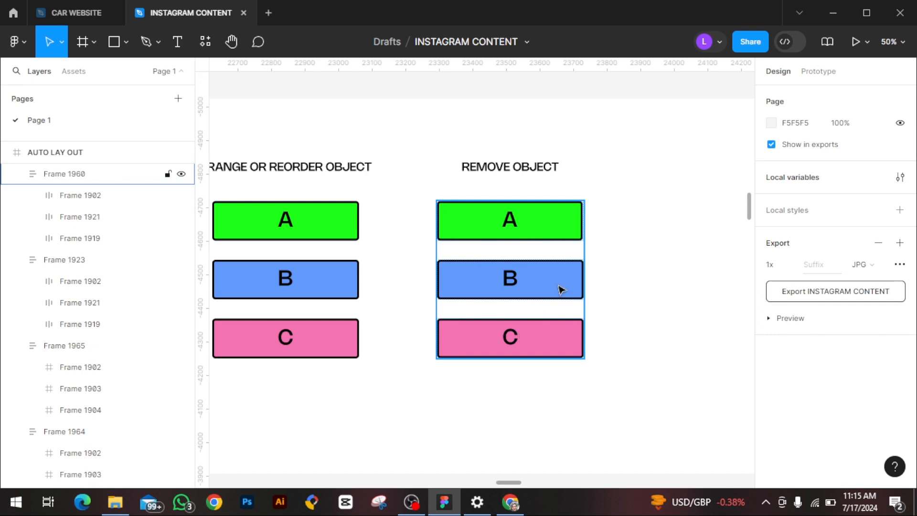
{"action": "left_click", "coordinate": [510, 352]}
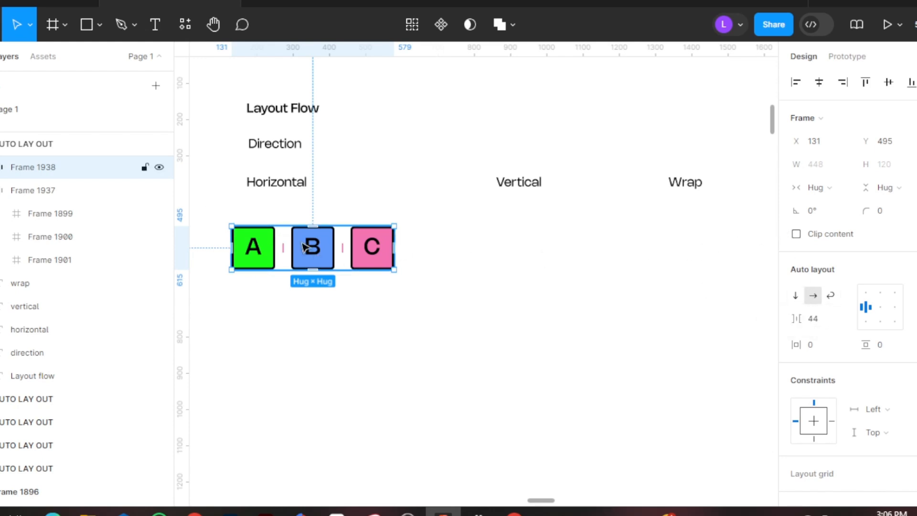
Duplicate the horizontal A, B, C row, set the copy's direction to vertical and place it under the Vertical heading at about X 829, Y 505.
{"action": "left_click_drag", "start_coordinate": [301, 243], "coordinate": [501, 250]}
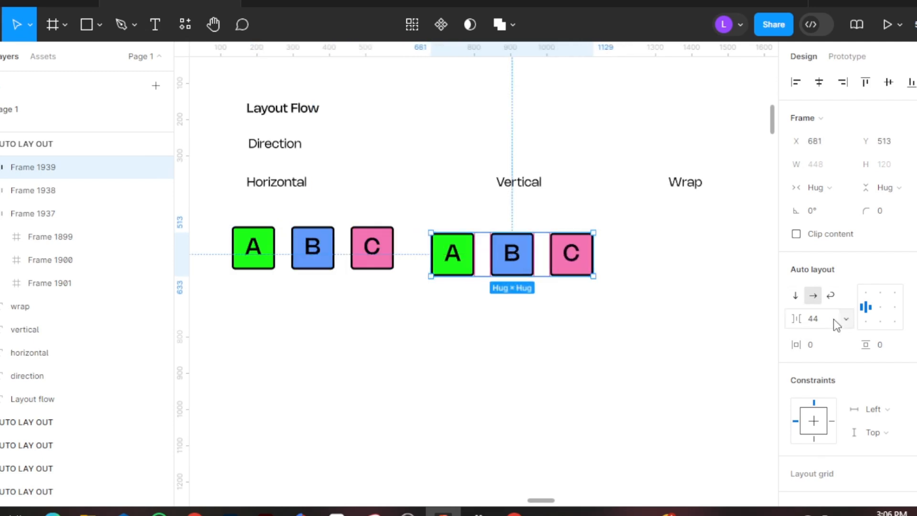
{"action": "left_click", "coordinate": [796, 296]}
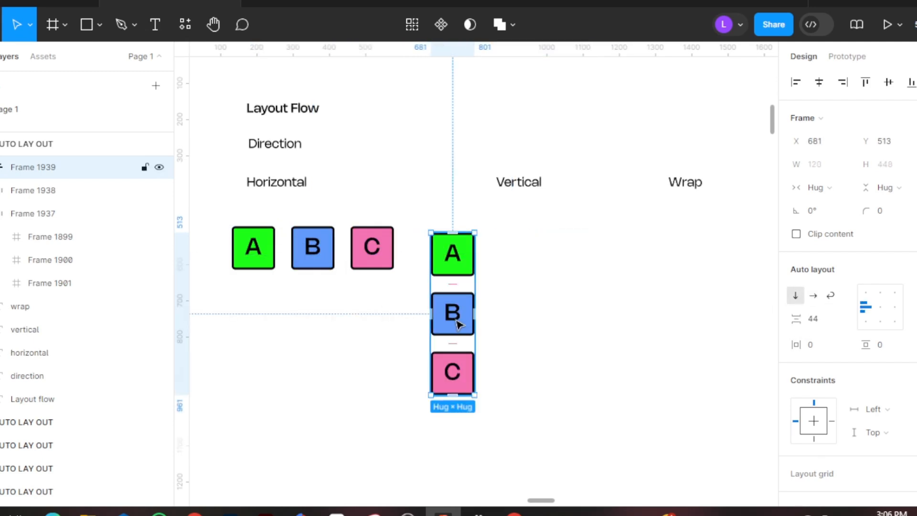
{"action": "left_click_drag", "start_coordinate": [454, 320], "coordinate": [507, 321]}
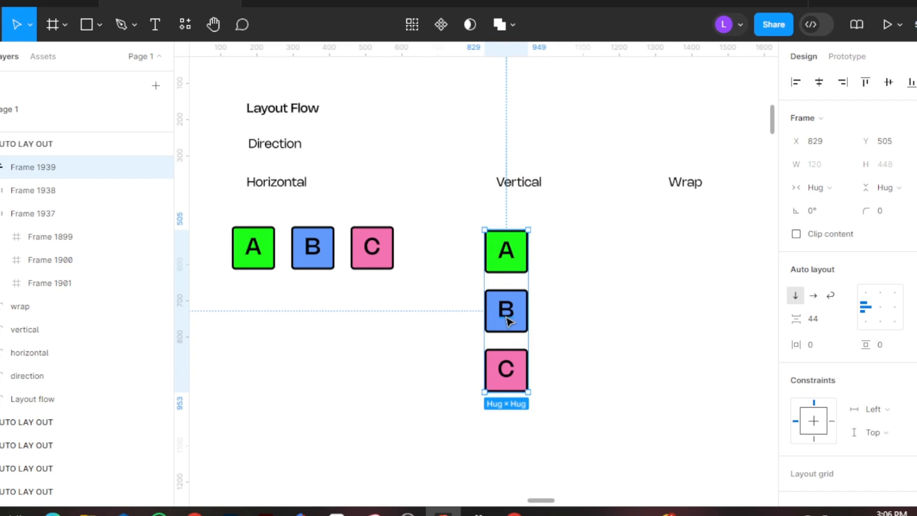
Duplicate the vertical stack, place the copy under the Wrap heading at X 1336, Y 505 and set its direction to wrap.
{"action": "key", "text": "ctrl+d"}
{"action": "left_click", "coordinate": [654, 312]}
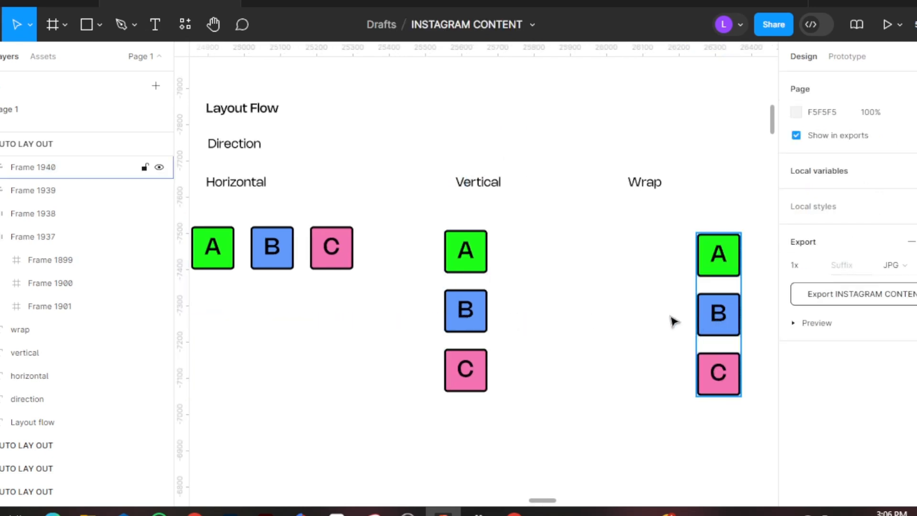
{"action": "left_click_drag", "start_coordinate": [716, 312], "coordinate": [648, 311]}
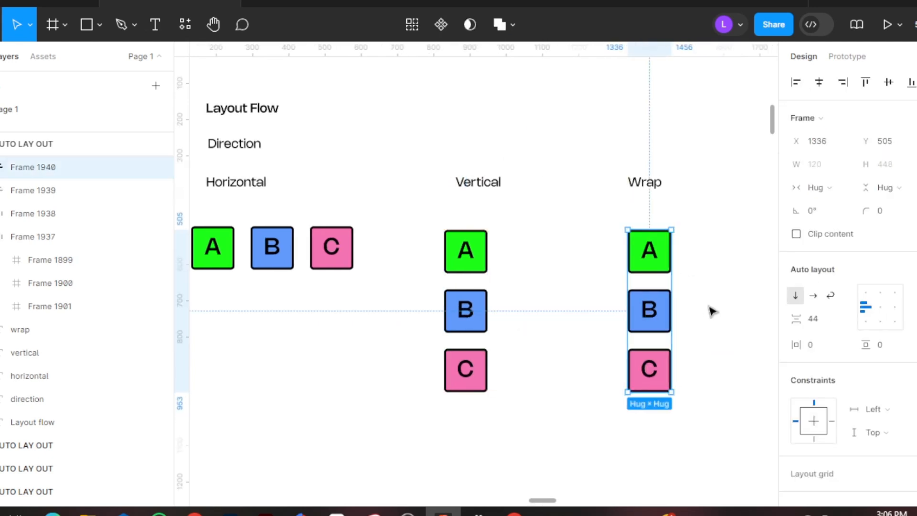
{"action": "left_click", "coordinate": [830, 296]}
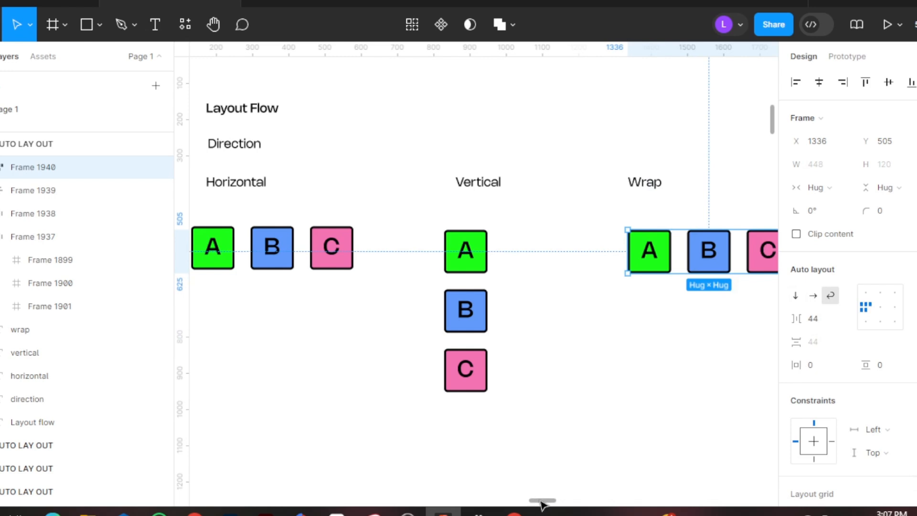
{"action": "left_click_drag", "start_coordinate": [540, 499], "coordinate": [549, 500]}
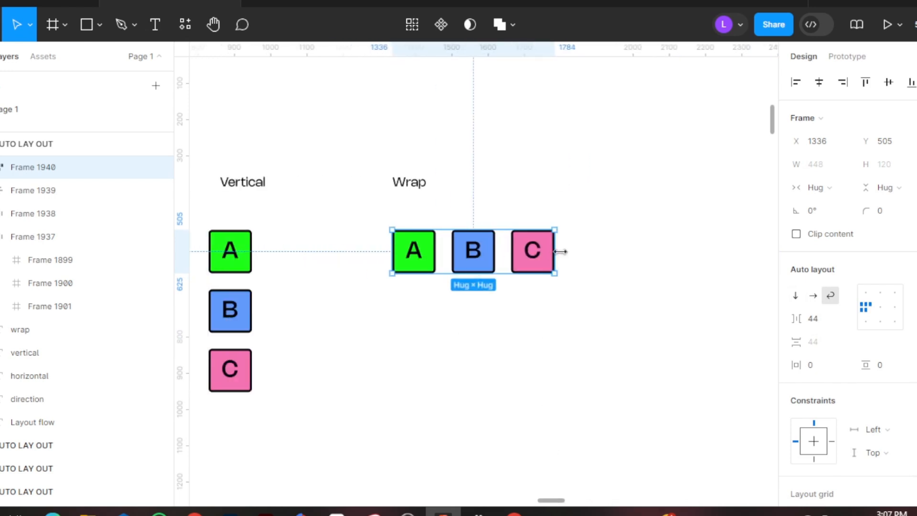
Narrow the A, B, C auto layout frame under the Wrap heading so its boxes wrap.
{"action": "left_click_drag", "start_coordinate": [554, 252], "coordinate": [457, 265]}
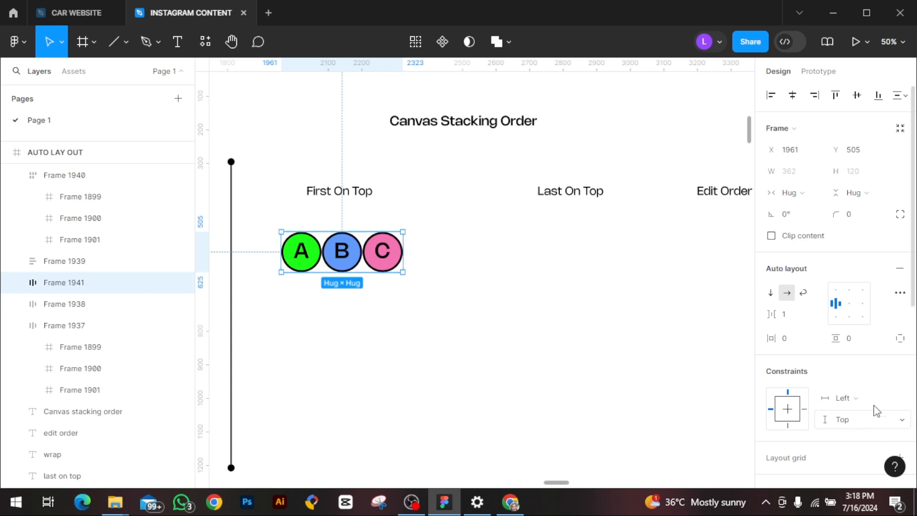
Set the A, B, C circle row under First On Top to a gap of -37 and canvas stacking First on top.
{"action": "left_click_drag", "start_coordinate": [771, 315], "coordinate": [721, 324]}
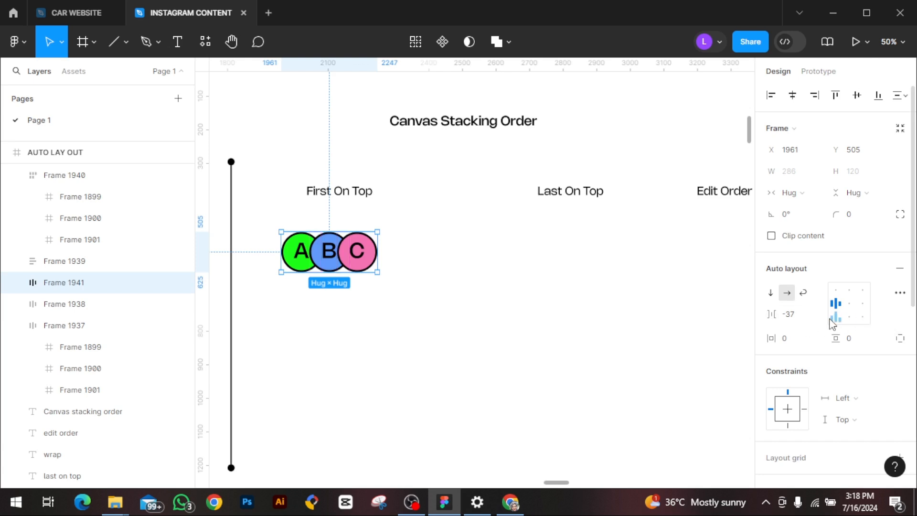
{"action": "left_click", "coordinate": [900, 293]}
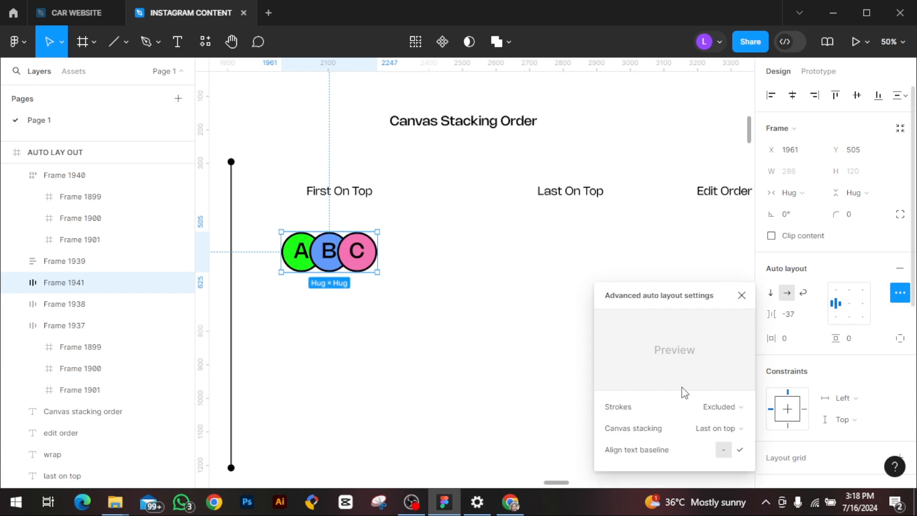
{"action": "left_click", "coordinate": [741, 437]}
{"action": "left_click", "coordinate": [722, 412]}
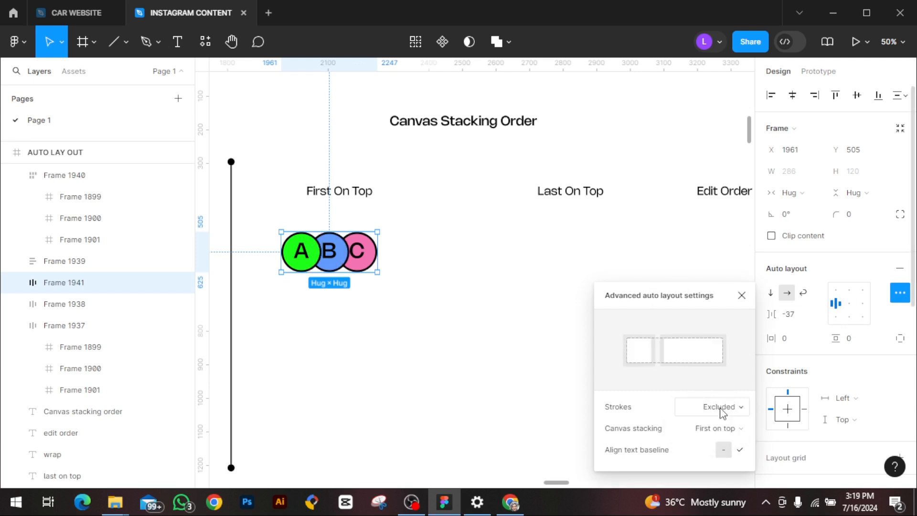
{"action": "left_click", "coordinate": [741, 296]}
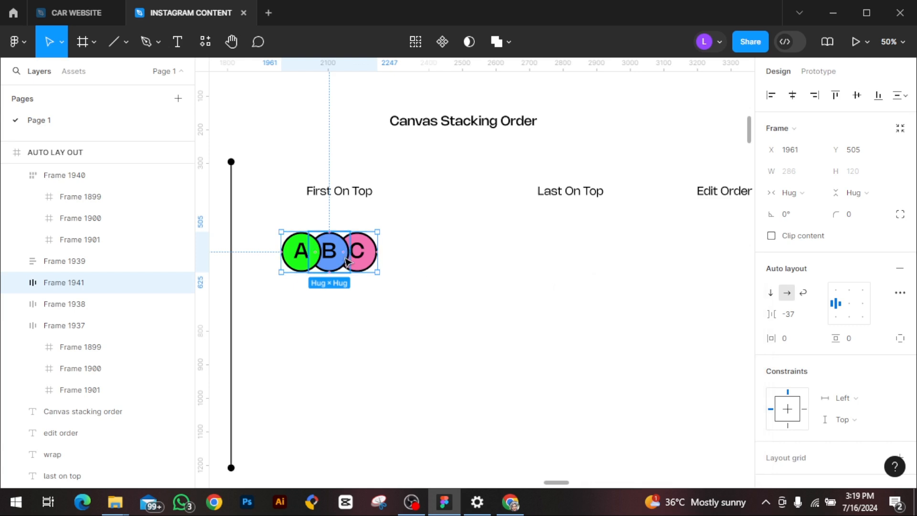
Duplicate the circle row, place the copy under Last On Top at about X 2681, Y 523 and set its canvas stacking to Last on top.
{"action": "key", "text": "ctrl+d"}
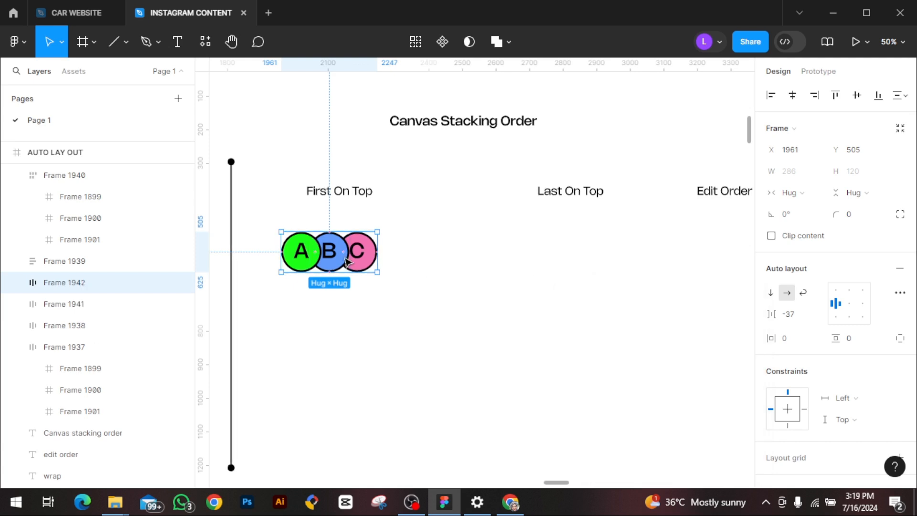
{"action": "left_click_drag", "start_coordinate": [347, 262], "coordinate": [585, 268]}
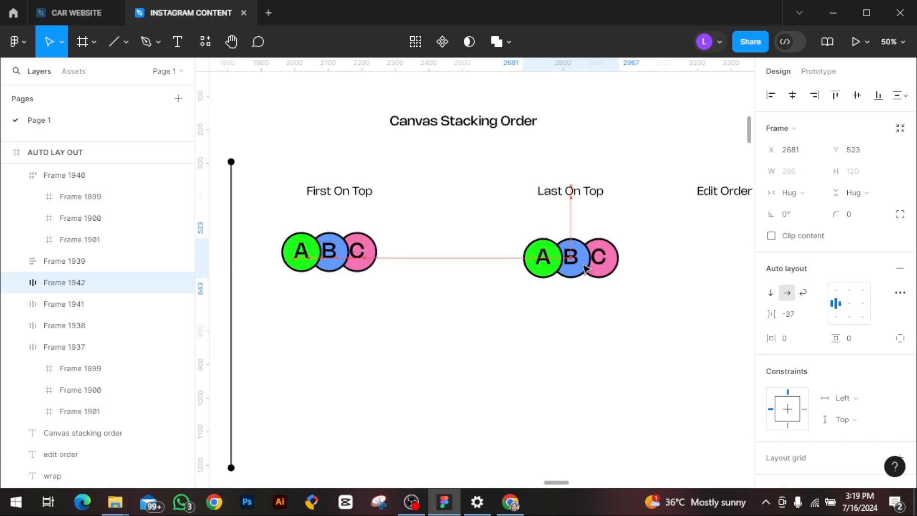
{"action": "left_click", "coordinate": [899, 292]}
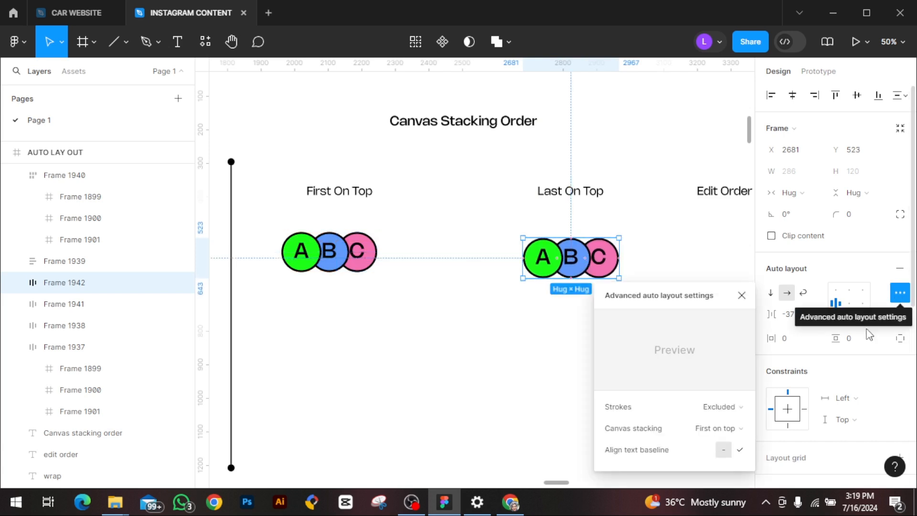
{"action": "left_click", "coordinate": [737, 428]}
{"action": "left_click", "coordinate": [732, 446]}
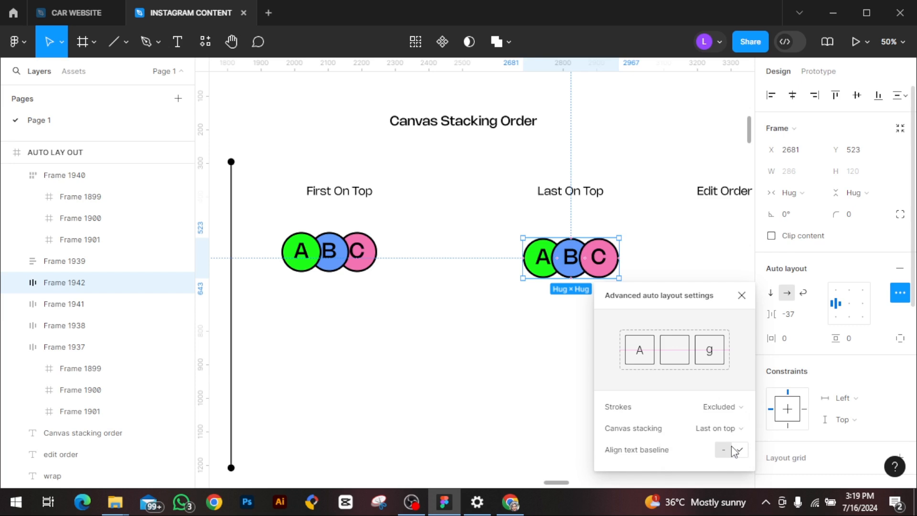
{"action": "left_click", "coordinate": [741, 295]}
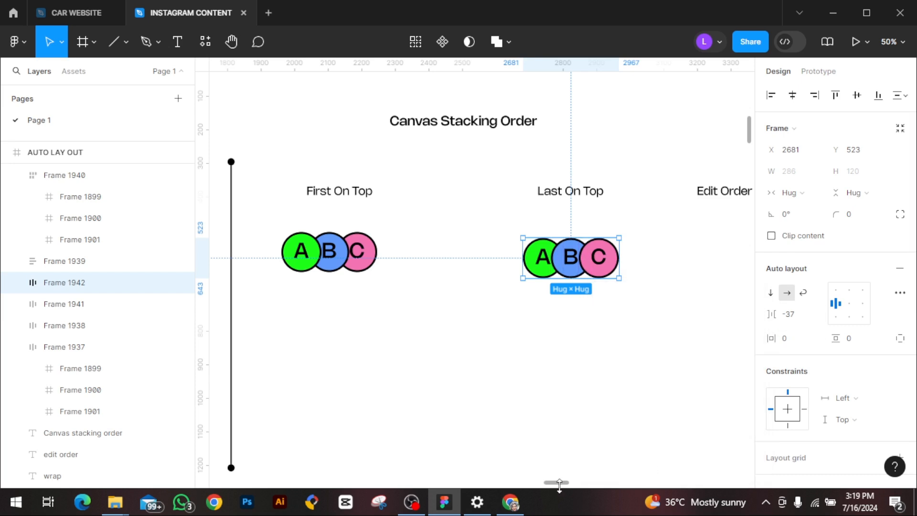
Duplicate the circle row under Edit Order at about X 3129, Y 533 and move its C circle two places toward the front.
{"action": "left_click_drag", "start_coordinate": [562, 485], "coordinate": [567, 483]}
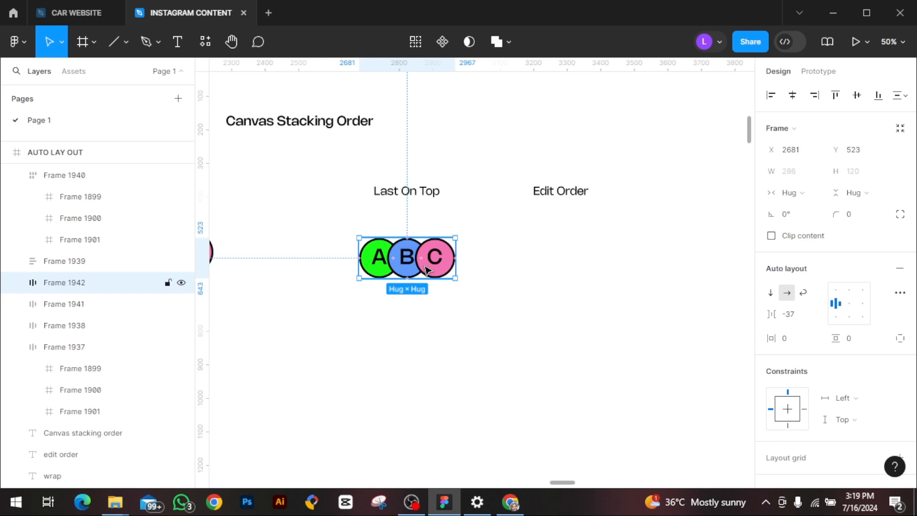
{"action": "left_click_drag", "start_coordinate": [426, 270], "coordinate": [592, 275]}
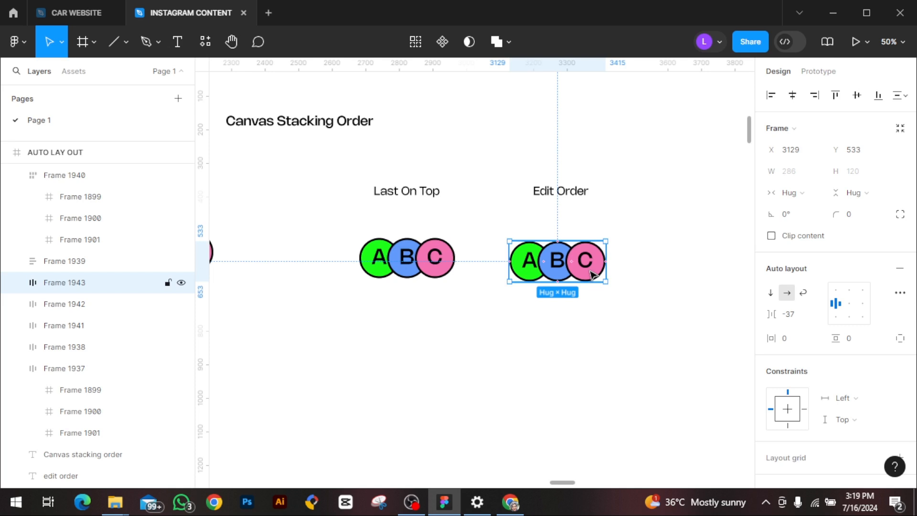
{"action": "left_click", "coordinate": [584, 269]}
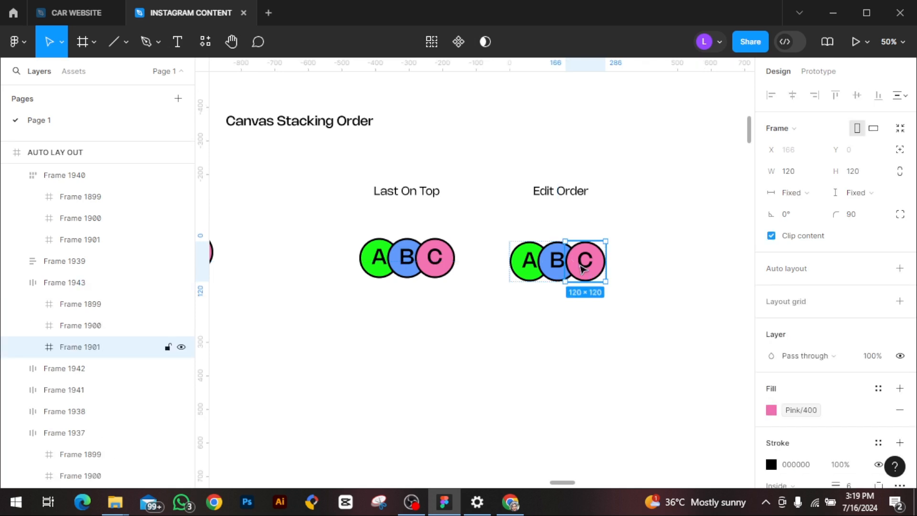
{"action": "key", "text": "Left"}
{"action": "key", "text": "Left"}
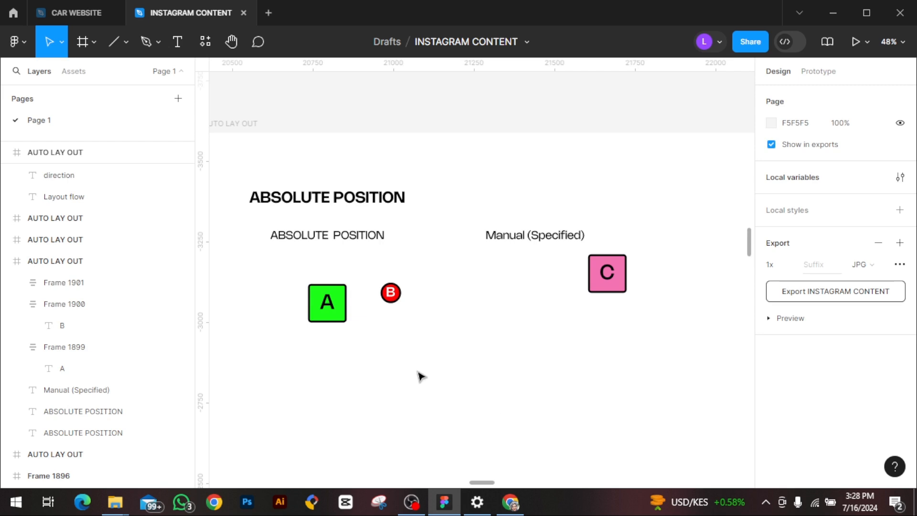
Move the red B circle beside the green A box under ABSOLUTE POSITION, at about X 463, Y 469.
{"action": "left_click", "coordinate": [337, 306]}
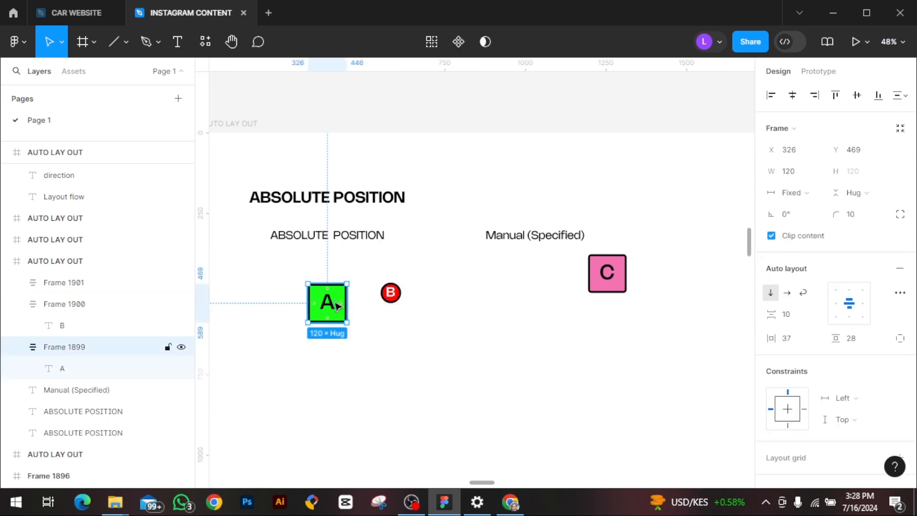
{"action": "left_click", "coordinate": [387, 301]}
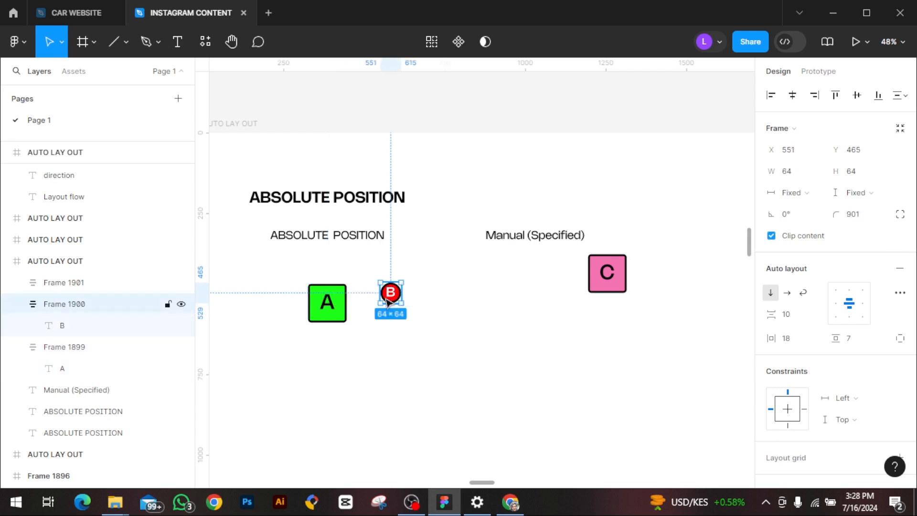
{"action": "left_click_drag", "start_coordinate": [388, 301], "coordinate": [328, 334]}
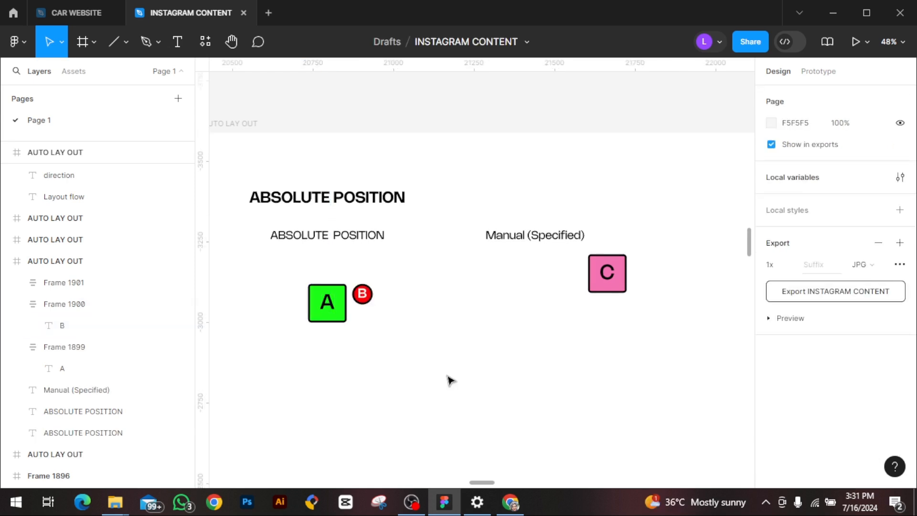
Select the green A box and the red B circle together and wrap them in an auto layout frame.
{"action": "left_click", "coordinate": [326, 310]}
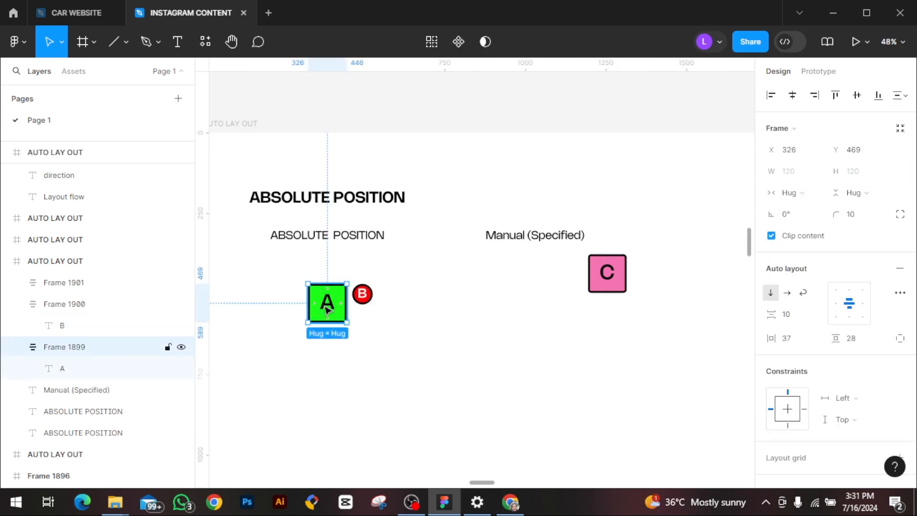
{"action": "left_click", "coordinate": [366, 299]}
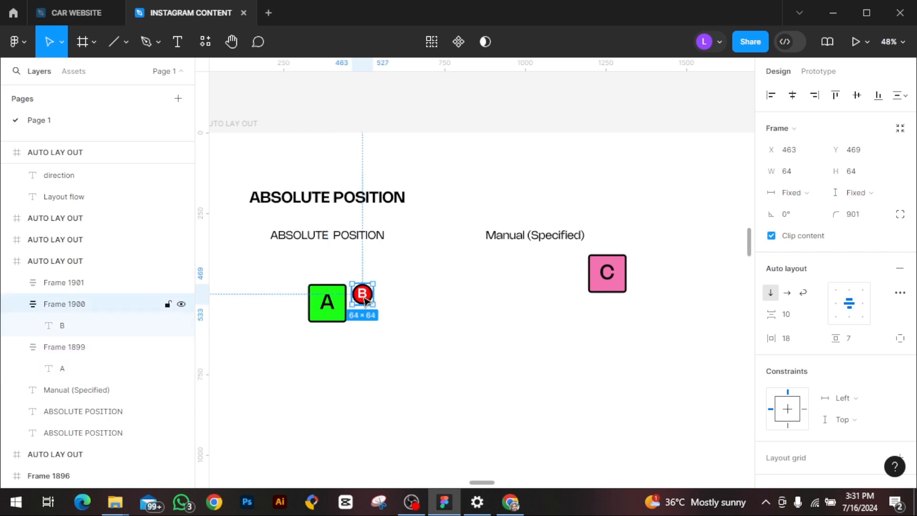
{"action": "left_click_drag", "start_coordinate": [280, 274], "coordinate": [310, 297]}
{"action": "left_click_drag", "start_coordinate": [413, 350], "coordinate": [413, 350]}
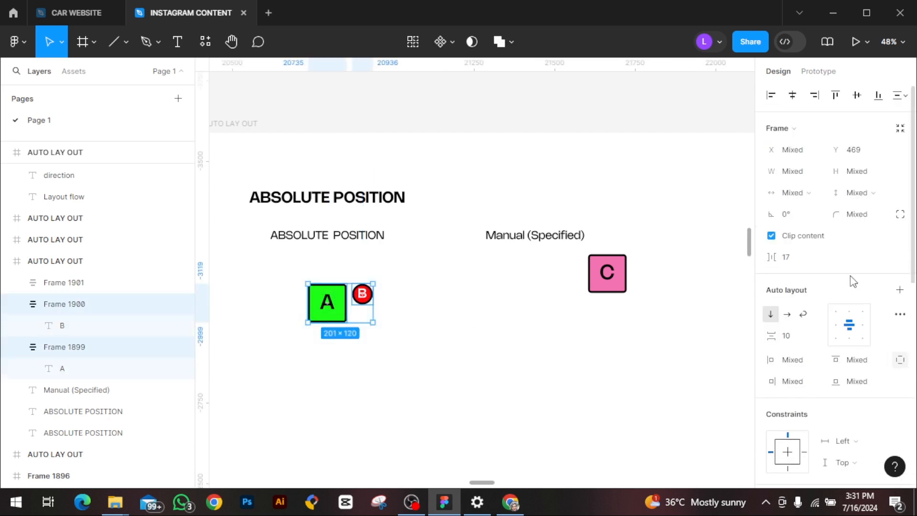
{"action": "left_click", "coordinate": [900, 290]}
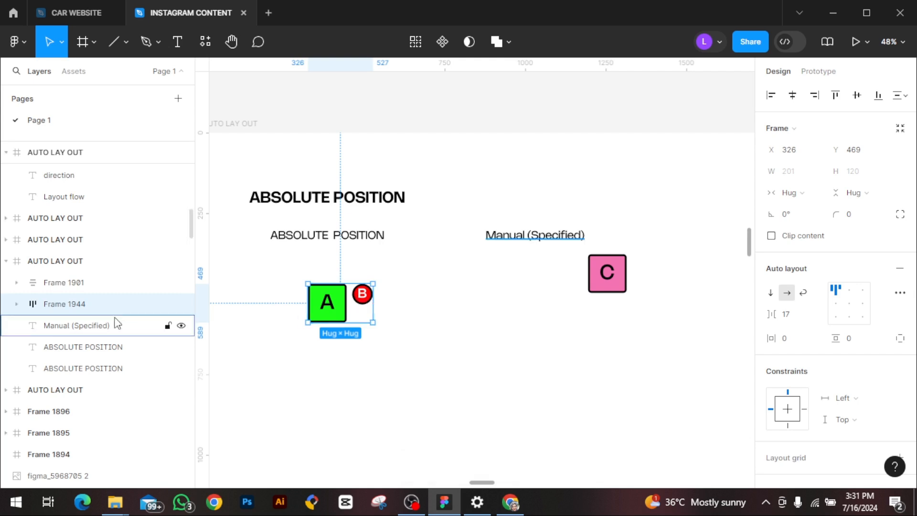
Give the red B circle inside the new auto layout frame absolute position and move it over the green A box.
{"action": "left_click", "coordinate": [18, 304]}
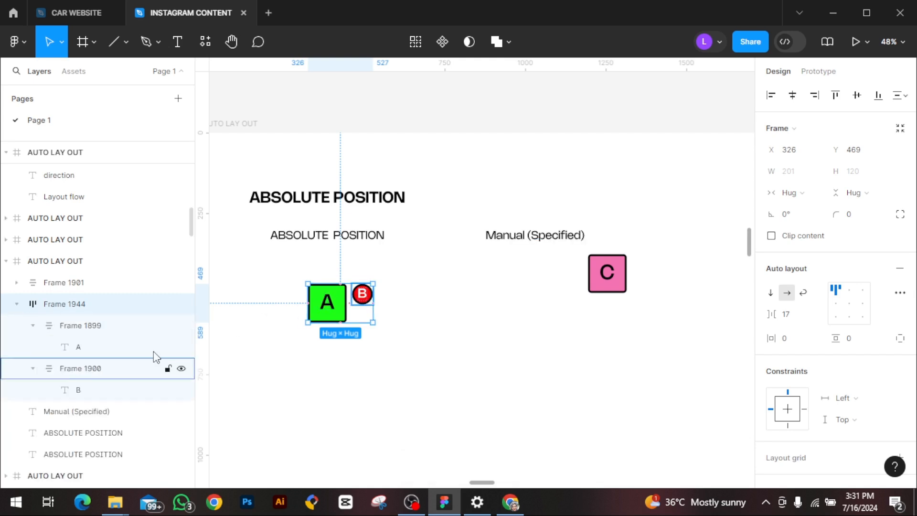
{"action": "left_click", "coordinate": [152, 364]}
{"action": "mouse_move", "coordinate": [364, 296]}
{"action": "left_mouse_down"}
{"action": "mouse_move", "coordinate": [318, 299]}
{"action": "mouse_move", "coordinate": [366, 302]}
{"action": "left_mouse_up"}
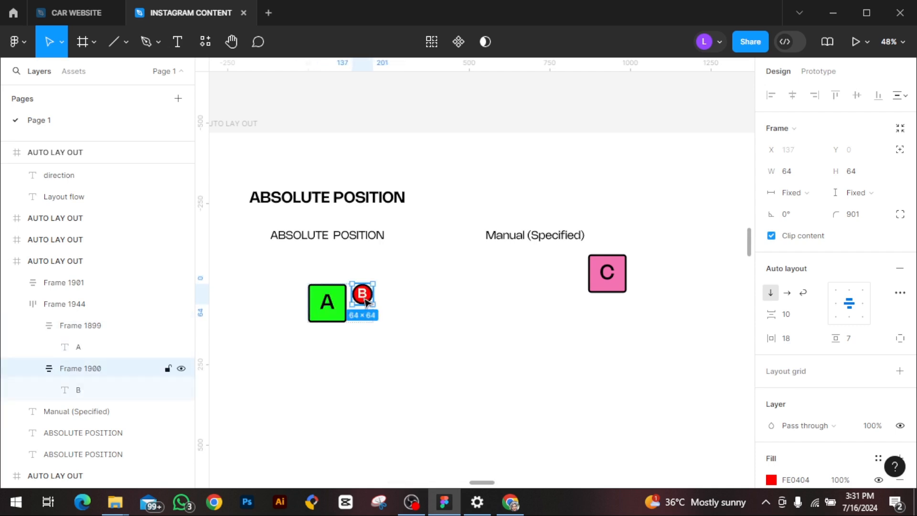
{"action": "left_click", "coordinate": [901, 153]}
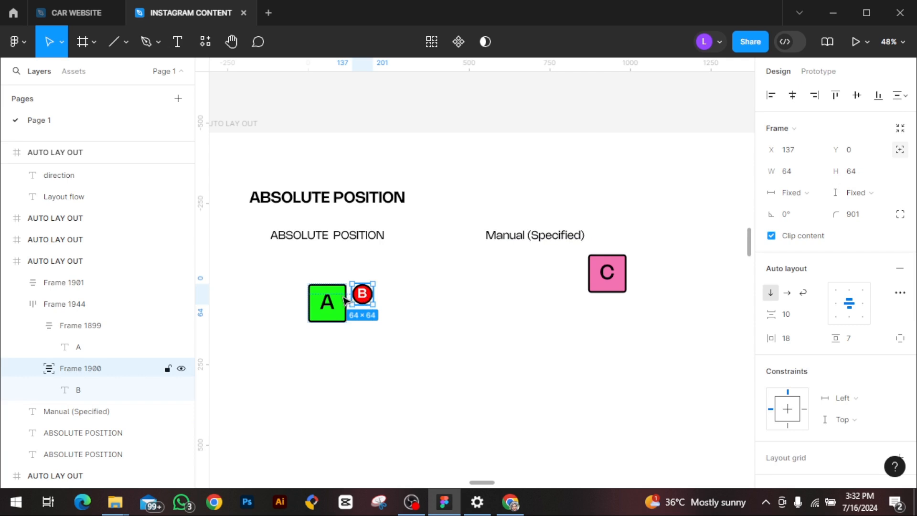
{"action": "left_click_drag", "start_coordinate": [358, 301], "coordinate": [326, 302]}
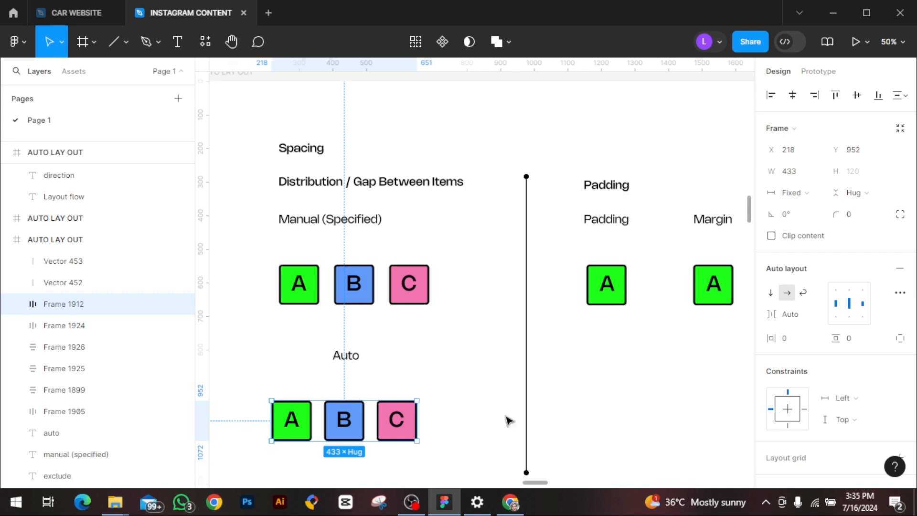
Set the gap between items of the A, B, C row under Manual (Specified) to 50.
{"action": "left_click", "coordinate": [409, 287]}
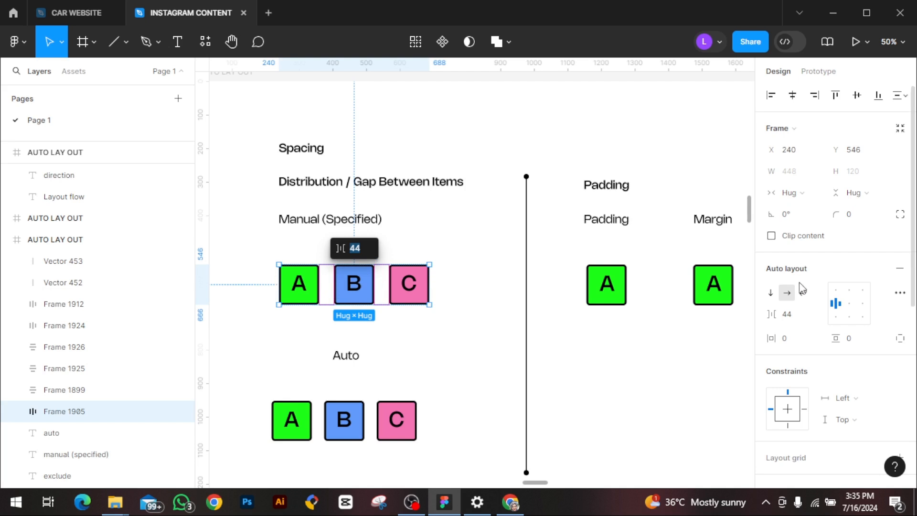
{"action": "left_click", "coordinate": [793, 315]}
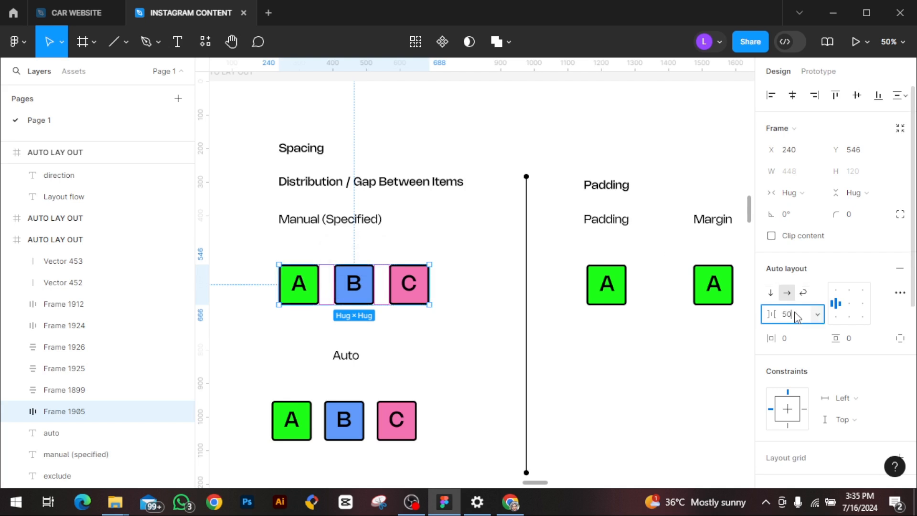
{"action": "key", "text": "Return"}
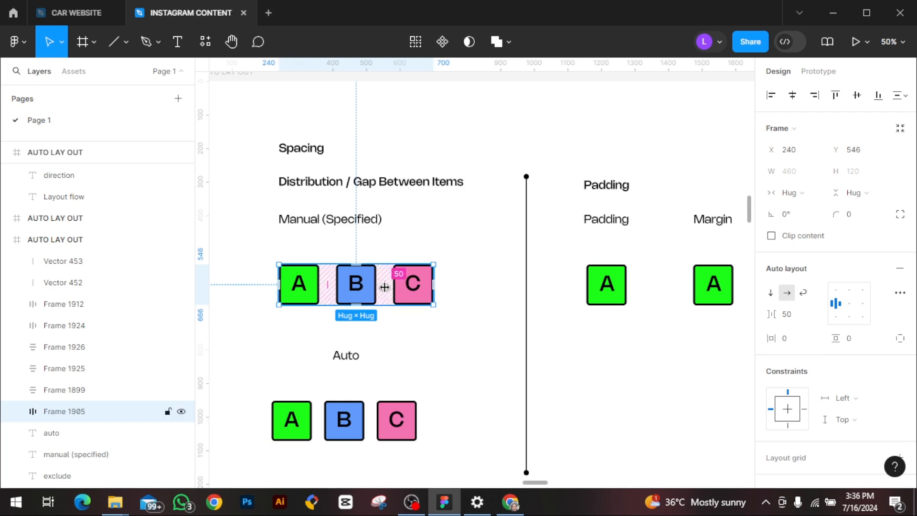
Set the gap between items of the A, B, C row under the Auto heading to 42.
{"action": "left_click", "coordinate": [340, 432]}
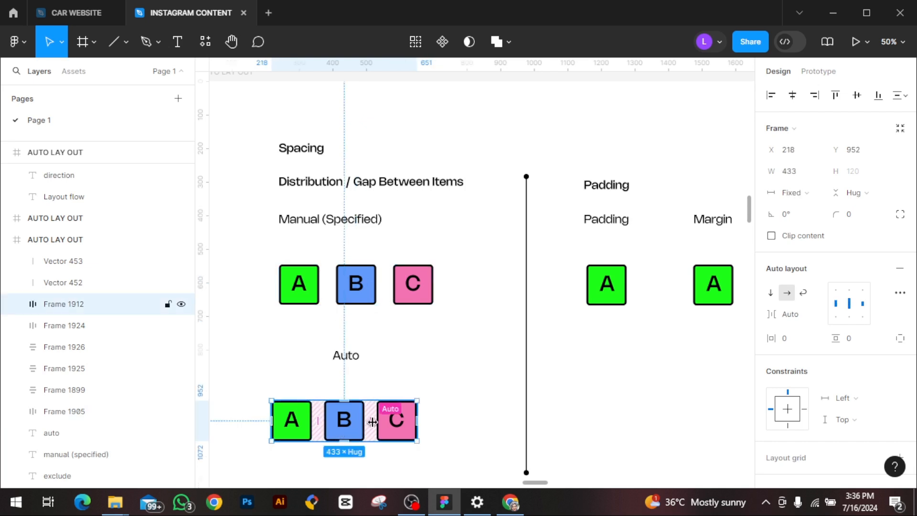
{"action": "left_click", "coordinate": [818, 315]}
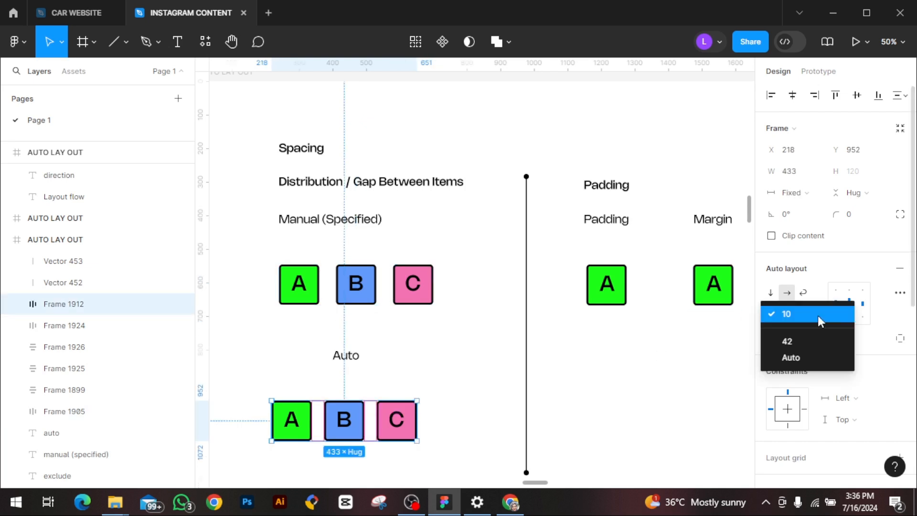
{"action": "left_click", "coordinate": [793, 345]}
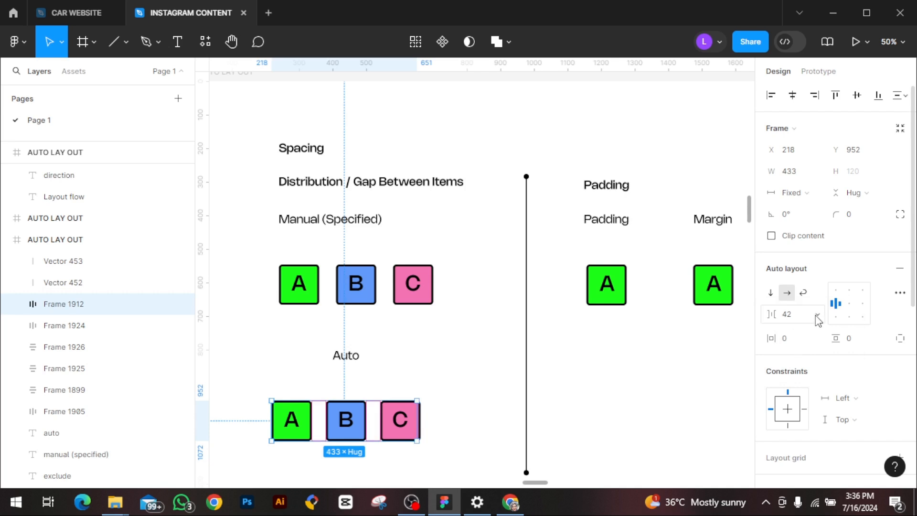
Set the gap of the row under the Auto heading to Auto and widen its frame slightly.
{"action": "left_click", "coordinate": [818, 316]}
{"action": "left_click", "coordinate": [801, 335]}
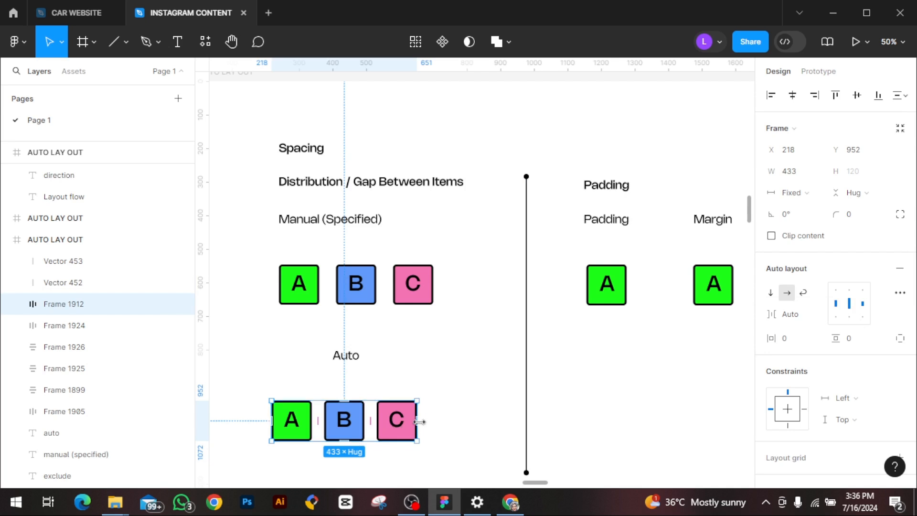
{"action": "mouse_move", "coordinate": [419, 421]}
{"action": "left_mouse_down"}
{"action": "mouse_move", "coordinate": [484, 420]}
{"action": "mouse_move", "coordinate": [379, 420]}
{"action": "mouse_move", "coordinate": [428, 419]}
{"action": "left_mouse_up"}
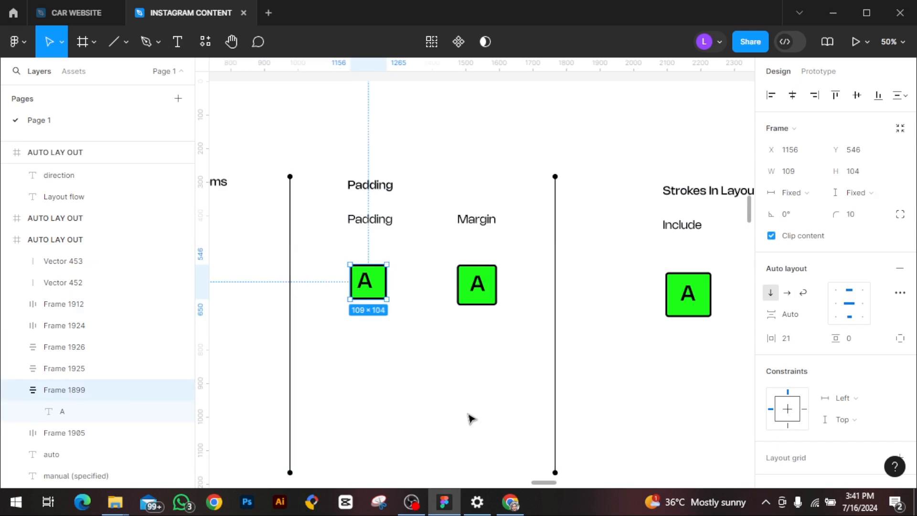
Set the horizontal padding of the green A box under the Padding heading to 30.
{"action": "left_click", "coordinate": [802, 339]}
{"action": "key", "text": "BackSpace"}
{"action": "type", "text": "30"}
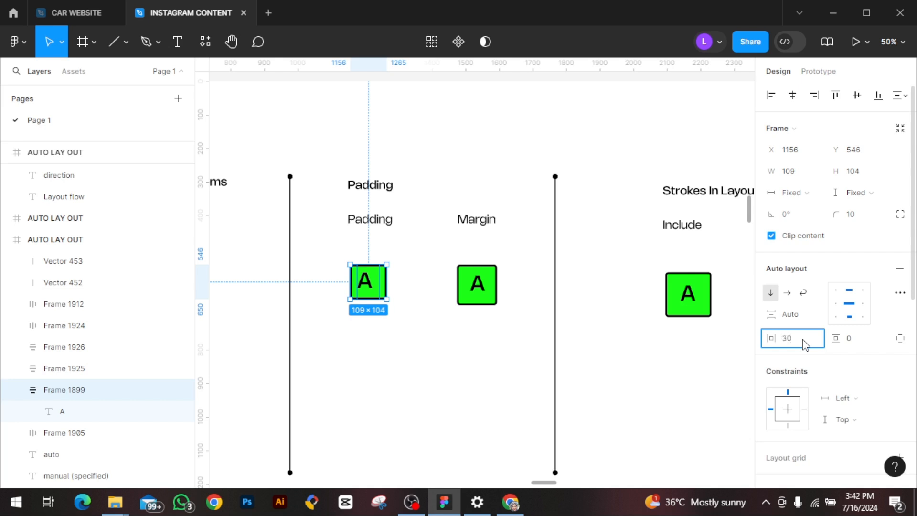
{"action": "key", "text": "Return"}
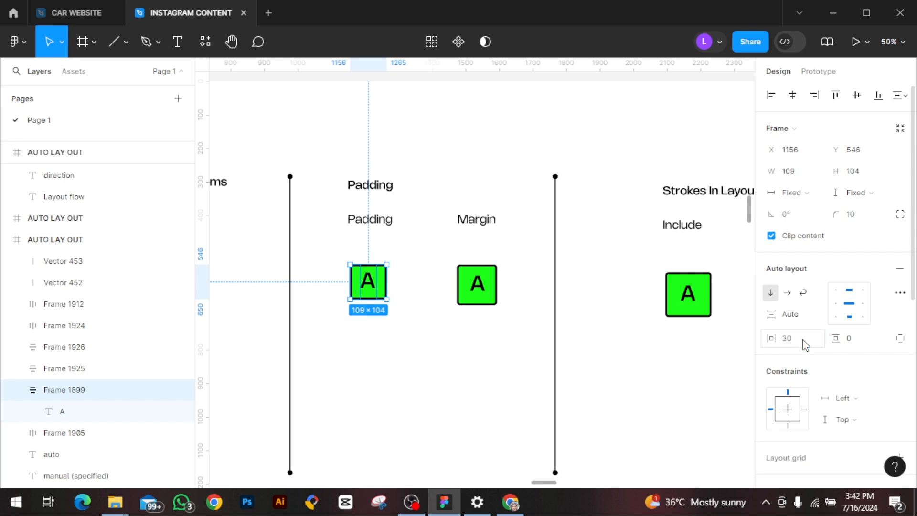
Set the vertical padding of the green A box under the Padding heading to 20.
{"action": "left_click", "coordinate": [861, 339]}
{"action": "type", "text": "20"}
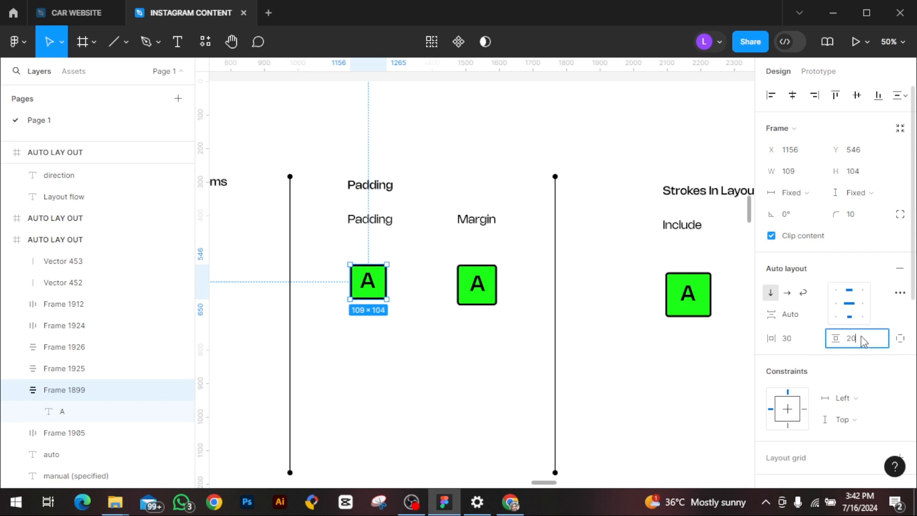
{"action": "key", "text": "Return"}
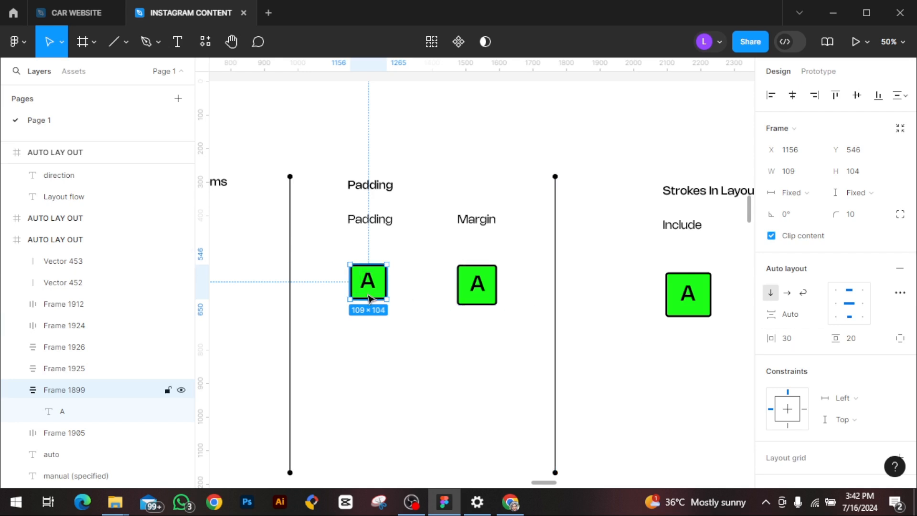
Replace the A box under Margin with a copy of the Padding A box and wrap the copy in an auto layout frame.
{"action": "left_click", "coordinate": [469, 295]}
{"action": "key", "text": "Delete"}
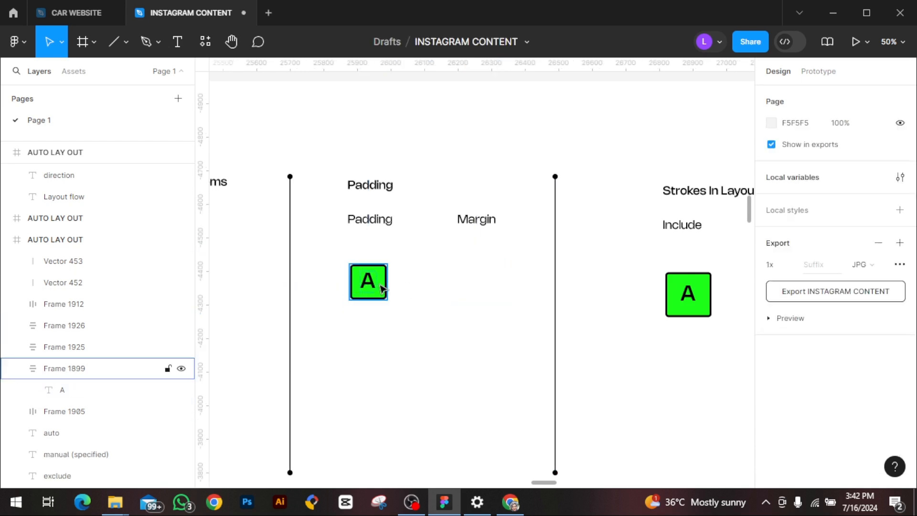
{"action": "left_click", "coordinate": [381, 286]}
{"action": "left_click_drag", "start_coordinate": [381, 287], "coordinate": [481, 289], "text": "alt"}
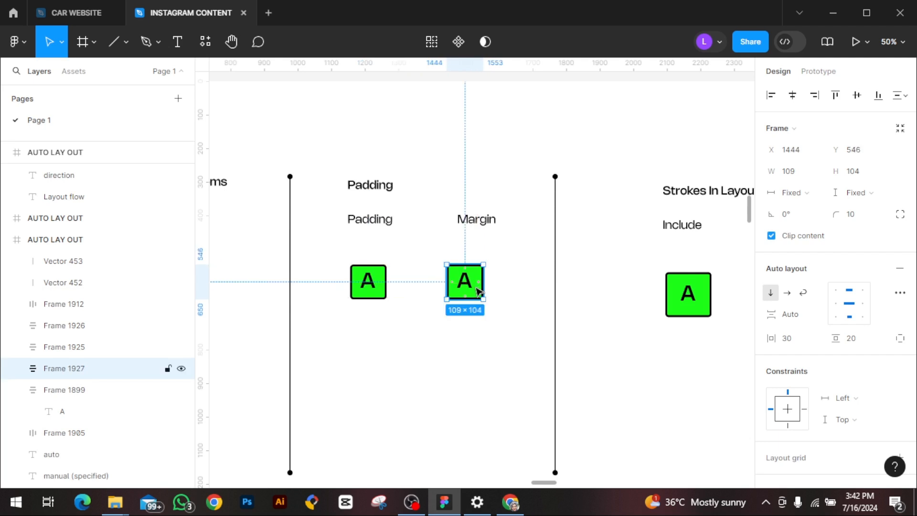
{"action": "key", "text": "shift+a"}
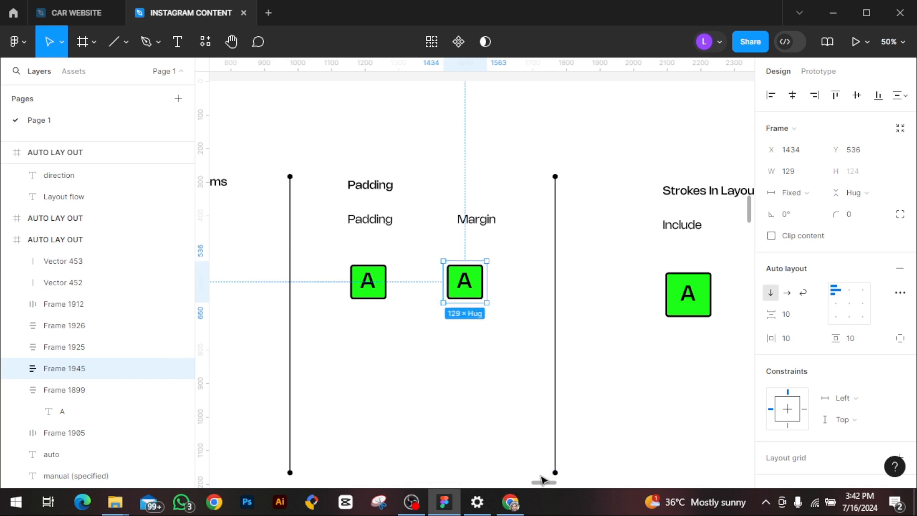
Duplicate the green A box under Include in the Strokes In Layout section and place the copy under Exclude.
{"action": "left_click_drag", "start_coordinate": [542, 482], "coordinate": [552, 479]}
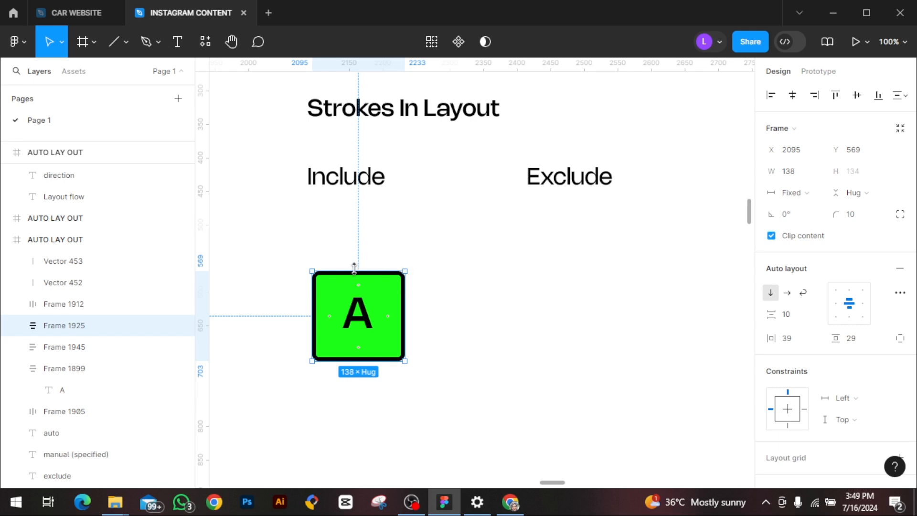
{"action": "left_click", "coordinate": [387, 349]}
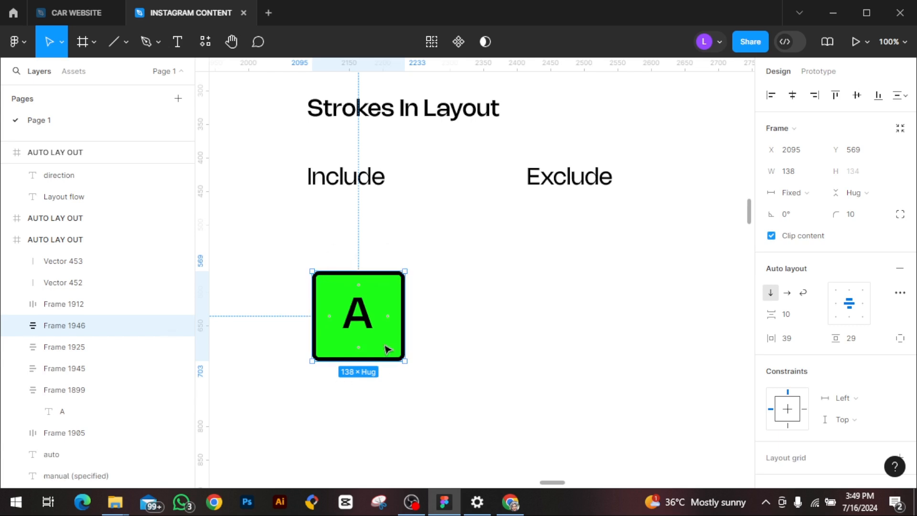
{"action": "left_click_drag", "start_coordinate": [387, 349], "coordinate": [581, 349]}
Set the strokes of the A box under Exclude to Excluded from layout in the advanced auto layout settings.
{"action": "left_click", "coordinate": [899, 292]}
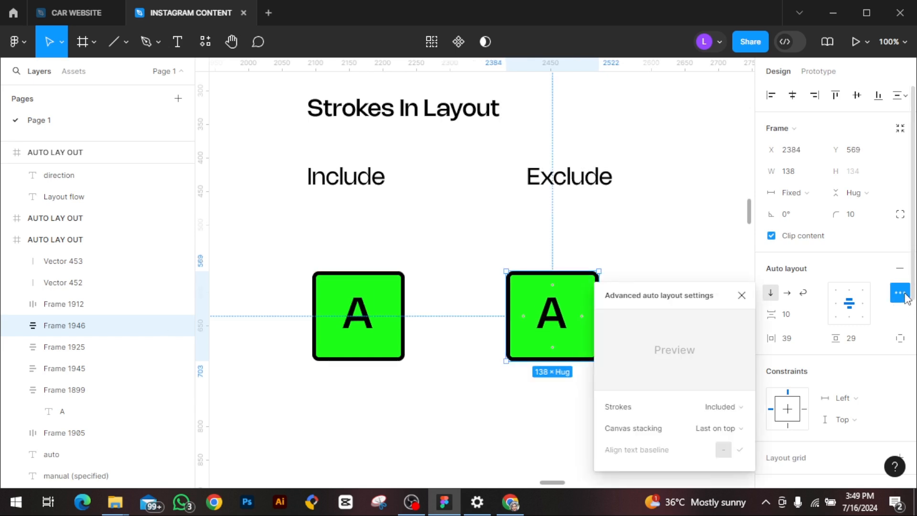
{"action": "left_click", "coordinate": [743, 408]}
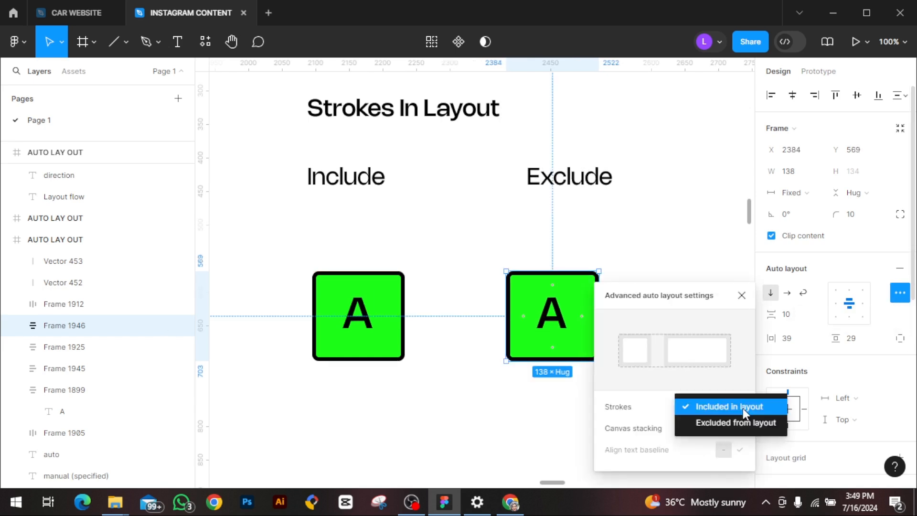
{"action": "left_click", "coordinate": [741, 422]}
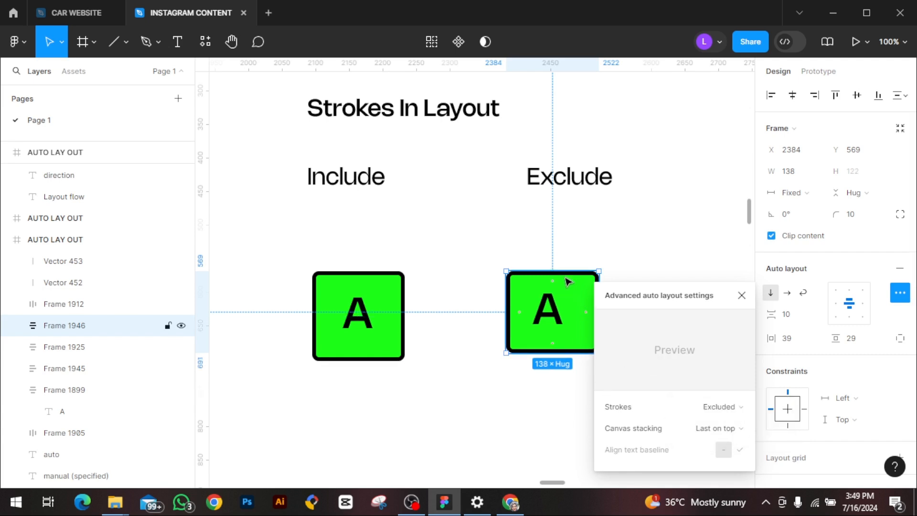
{"action": "left_click", "coordinate": [452, 318]}
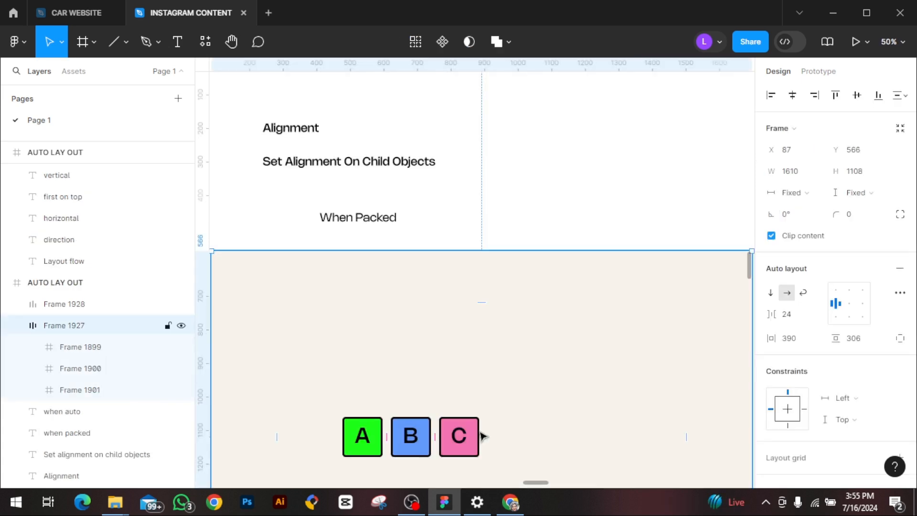
Examine the A, B, C row in the When Packed frame and the gap between its items.
{"action": "scroll", "coordinate": [482, 435], "scroll_direction": "down", "scroll_amount": 2}
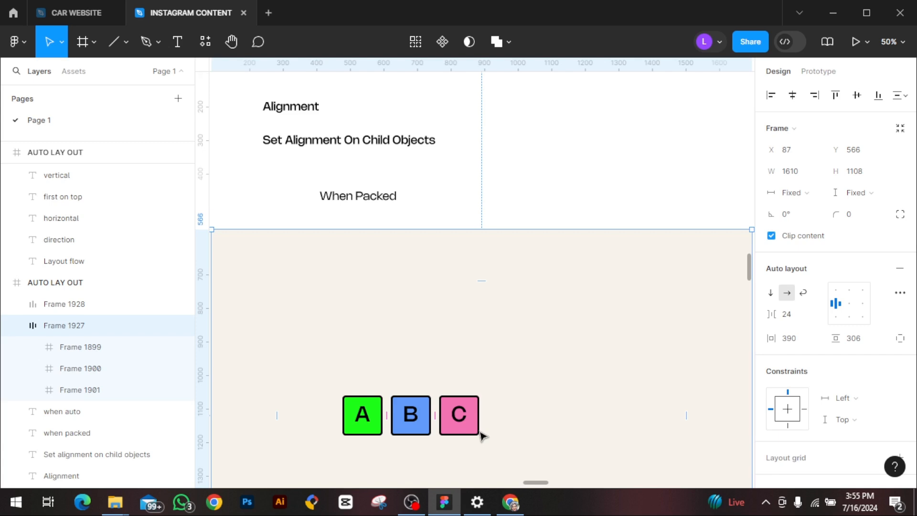
{"action": "scroll", "coordinate": [457, 414], "scroll_direction": "down", "scroll_amount": 1}
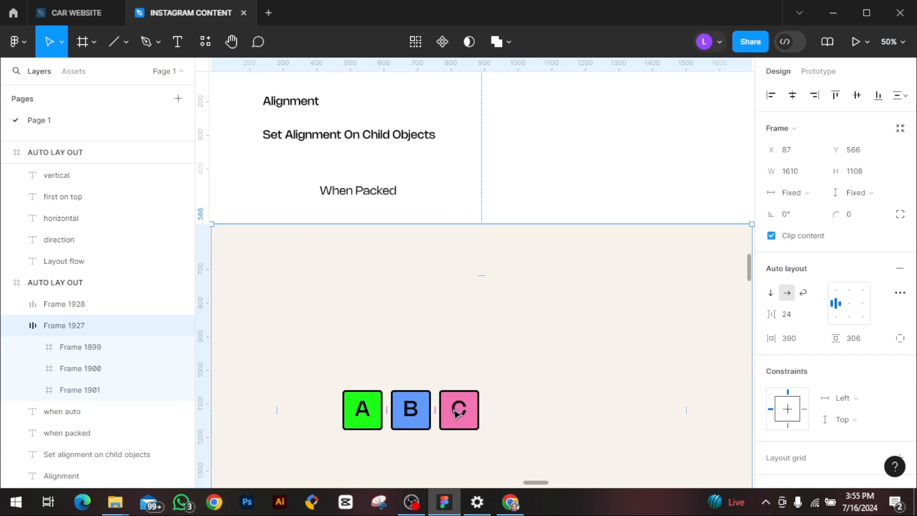
{"action": "scroll", "coordinate": [456, 413], "scroll_direction": "down", "scroll_amount": 1}
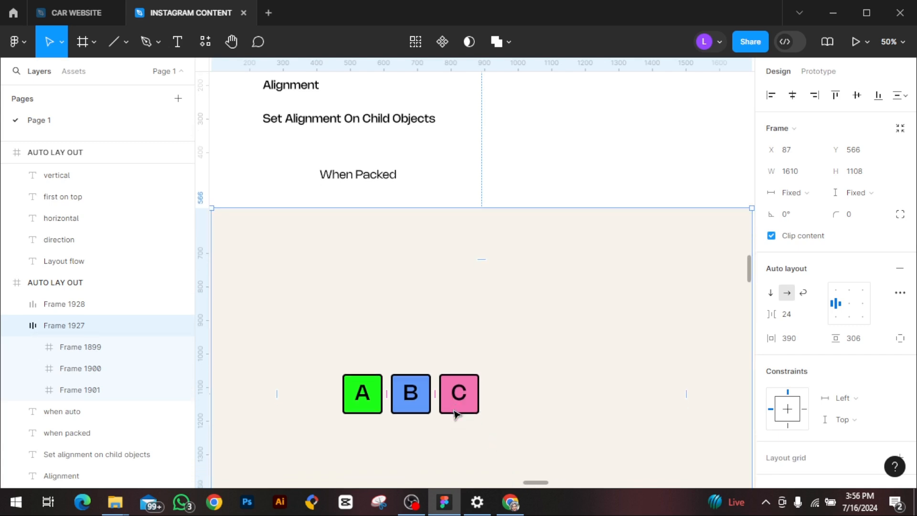
{"action": "scroll", "coordinate": [516, 404], "scroll_direction": "down", "scroll_amount": 4}
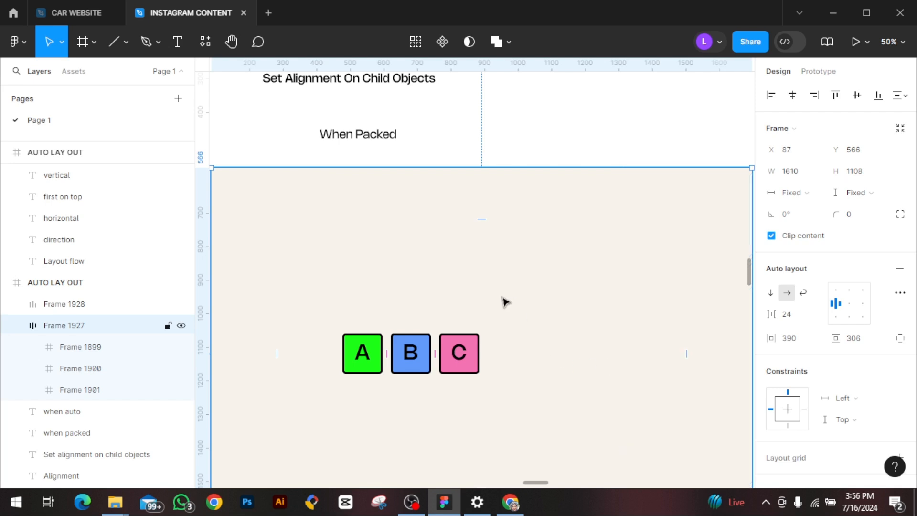
{"action": "key", "text": "ctrl+minus"}
{"action": "left_click_drag", "start_coordinate": [549, 482], "coordinate": [555, 483]}
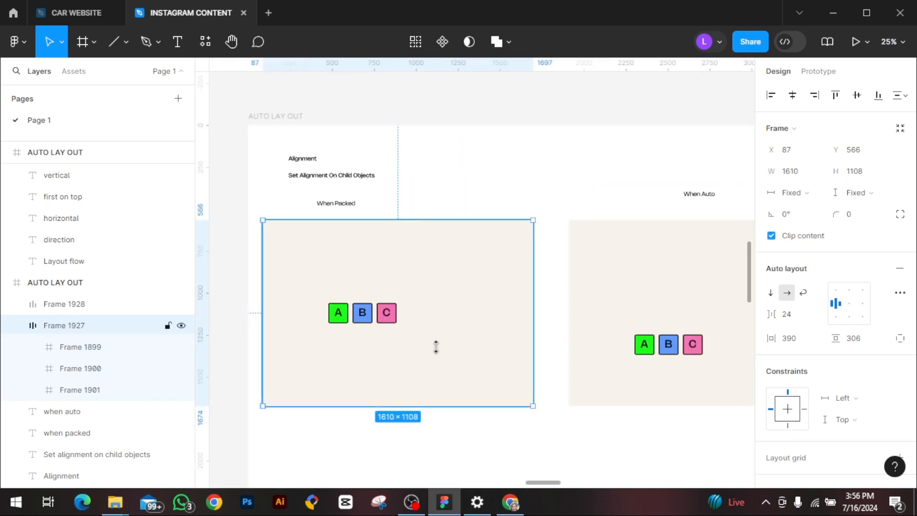
{"action": "left_click", "coordinate": [376, 312]}
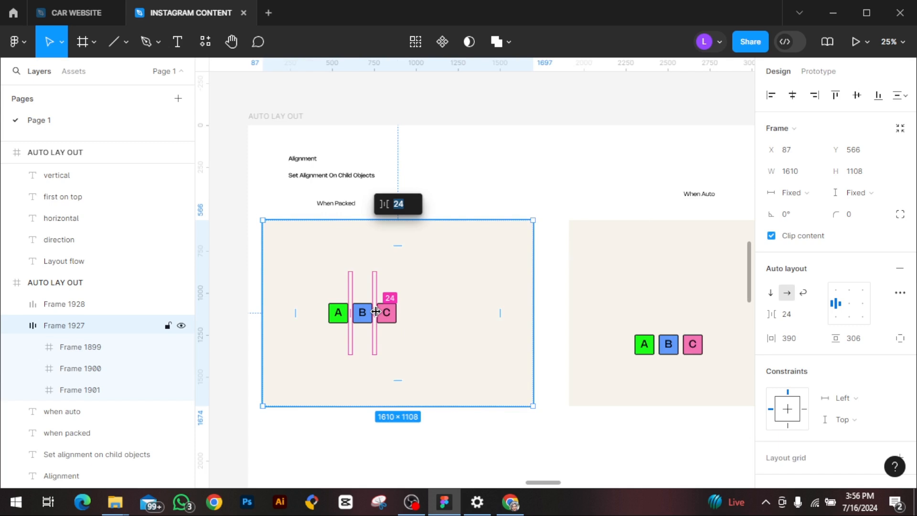
{"action": "key", "text": "ctrl+plus"}
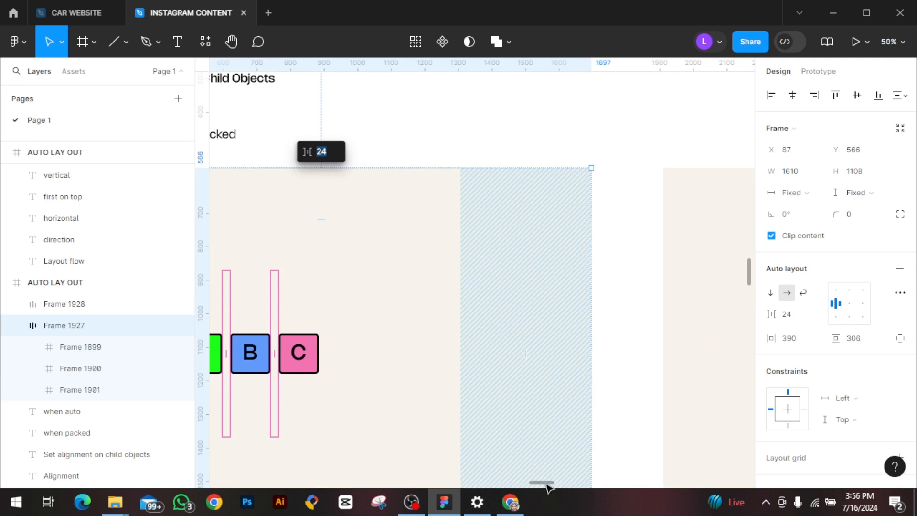
{"action": "left_click_drag", "start_coordinate": [546, 484], "coordinate": [541, 484]}
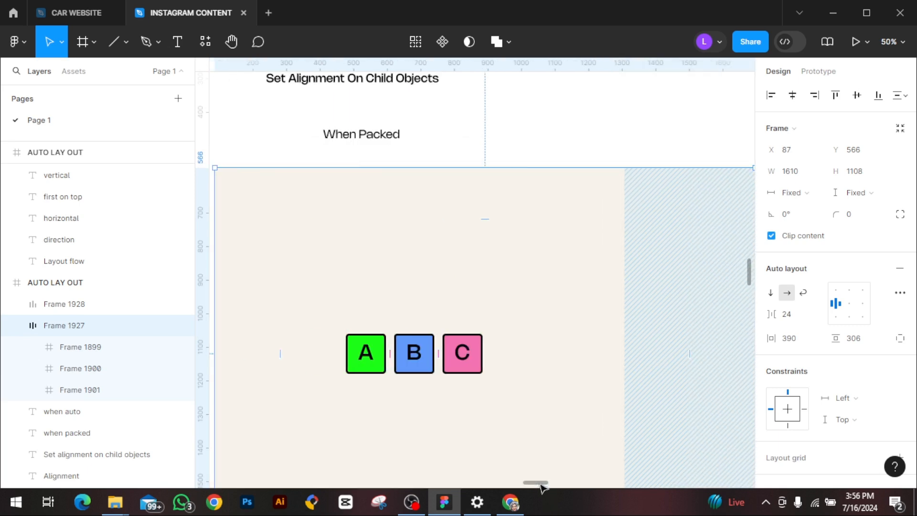
{"action": "scroll", "coordinate": [542, 486], "scroll_direction": "up", "scroll_amount": 2}
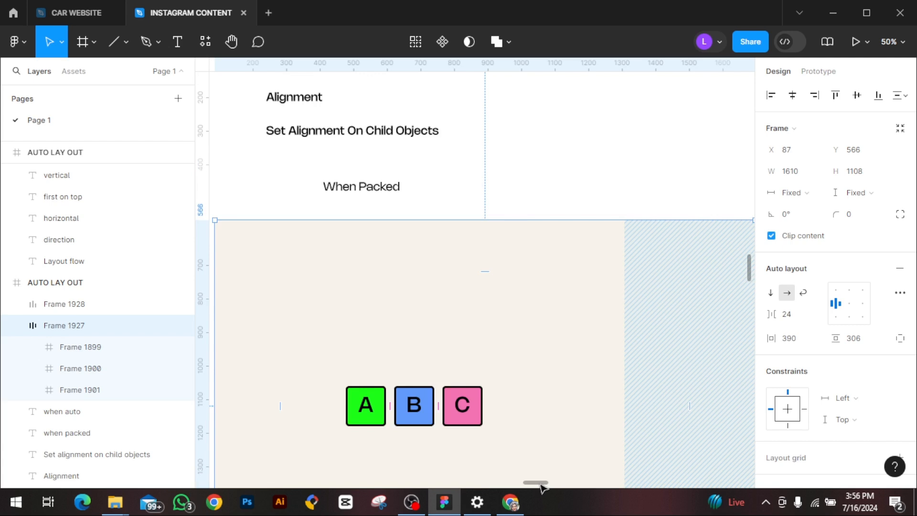
{"action": "scroll", "coordinate": [566, 427], "scroll_direction": "down", "scroll_amount": 1}
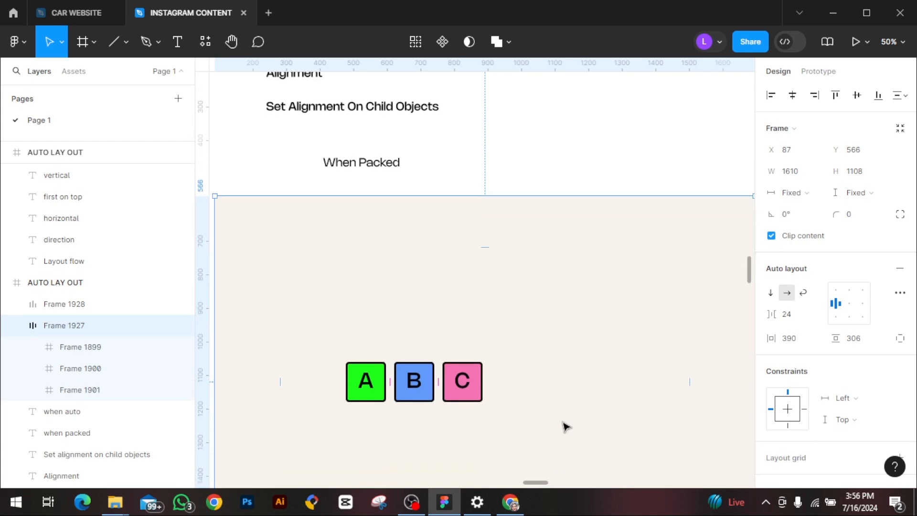
{"action": "scroll", "coordinate": [566, 426], "scroll_direction": "down", "scroll_amount": 1}
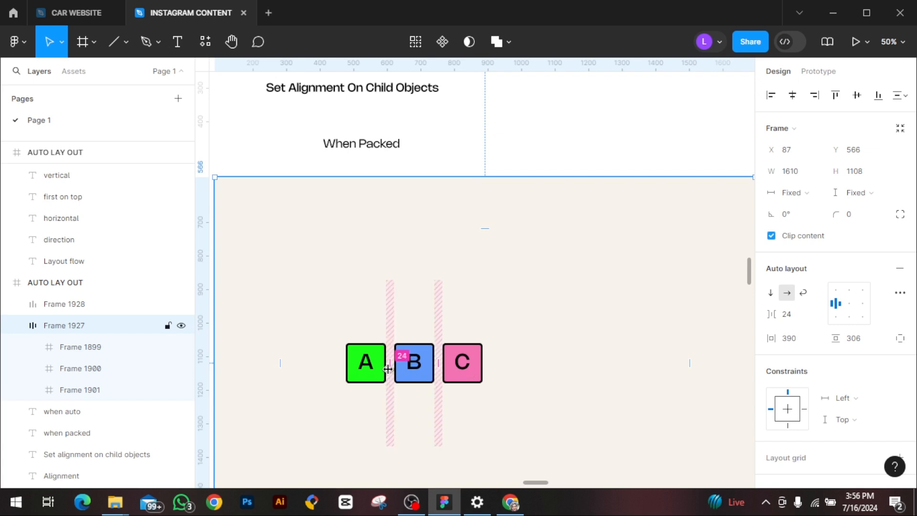
{"action": "scroll", "coordinate": [413, 443], "scroll_direction": "down", "scroll_amount": 1}
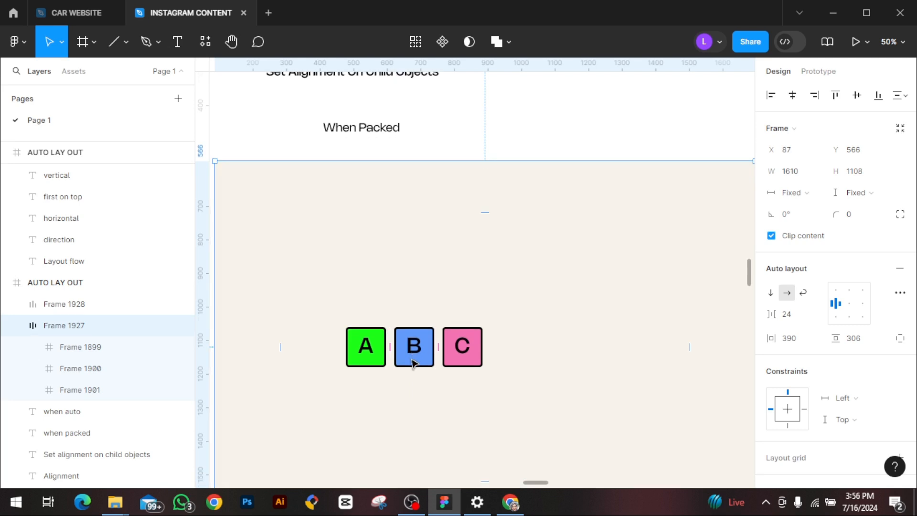
Align the A, B, C row in the When Packed frame to the top left, top center and top right in turn.
{"action": "key", "text": "ctrl+minus"}
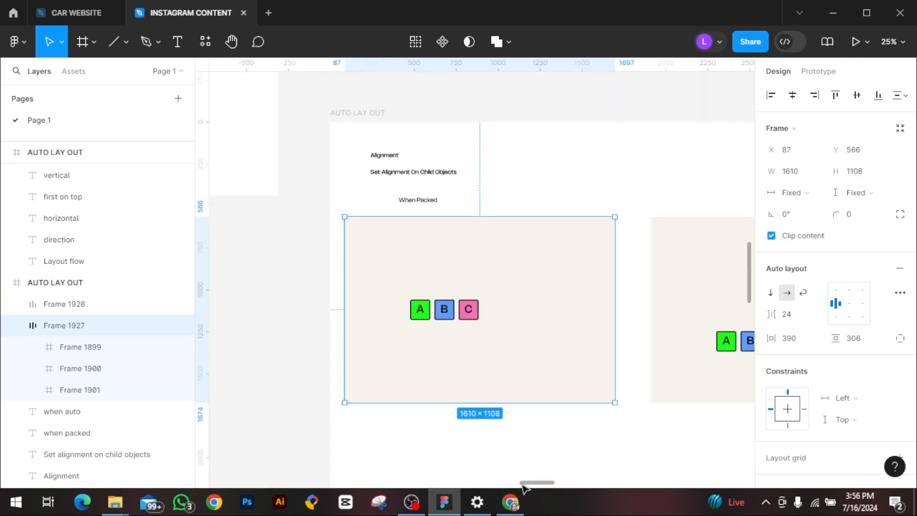
{"action": "left_click_drag", "start_coordinate": [533, 483], "coordinate": [541, 483]}
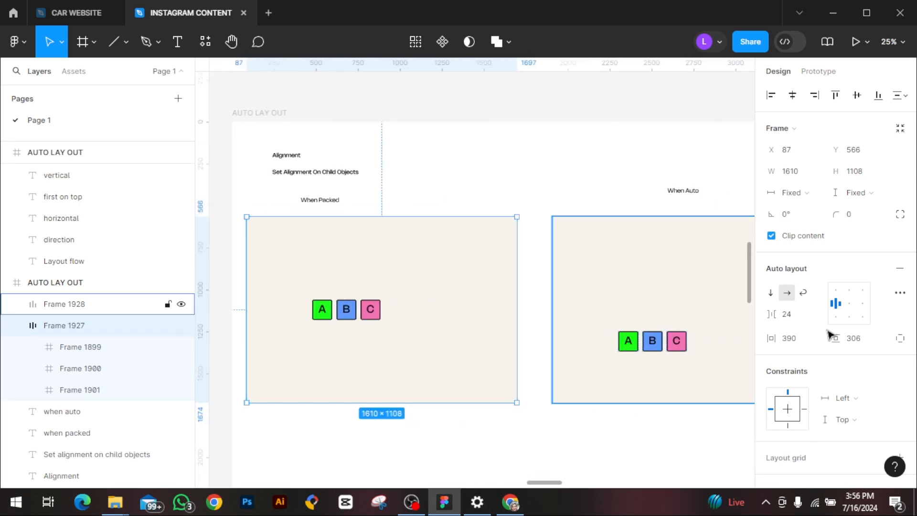
{"action": "left_click", "coordinate": [848, 290]}
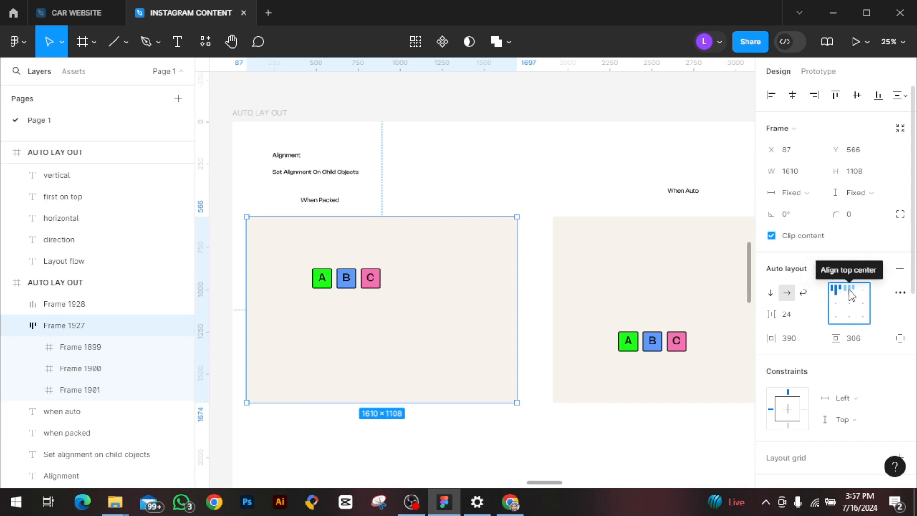
{"action": "left_click", "coordinate": [850, 293]}
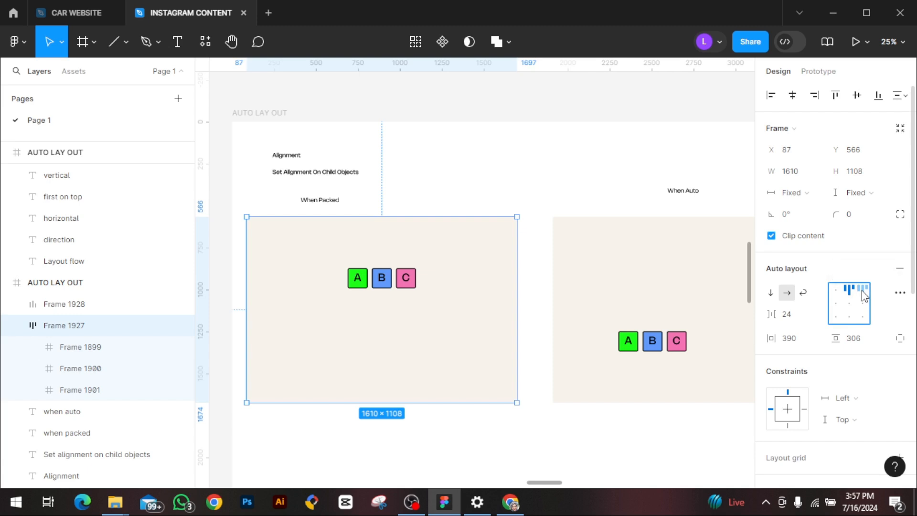
{"action": "left_click", "coordinate": [864, 292]}
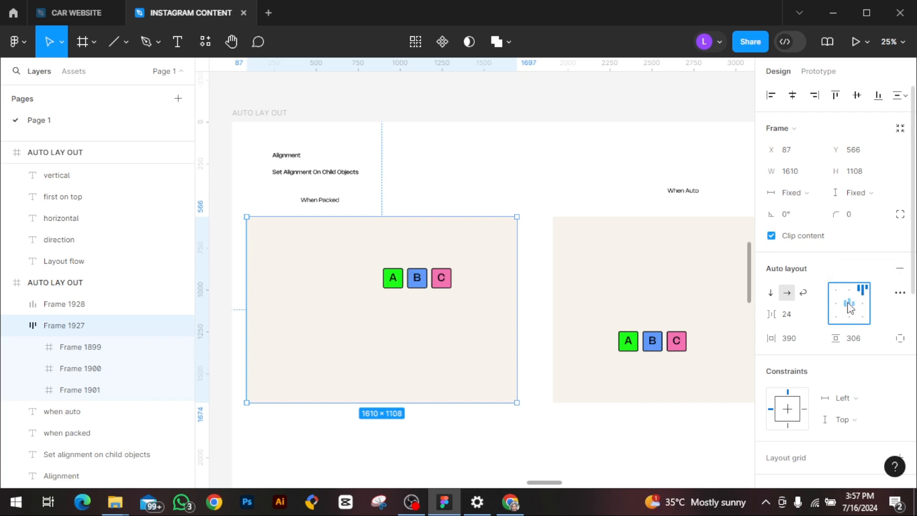
Align the When Packed row in turn to the center, right, bottom right, bottom center and bottom left, finishing with left alignment at mid-height.
{"action": "left_click", "coordinate": [848, 305]}
{"action": "left_click", "coordinate": [862, 303]}
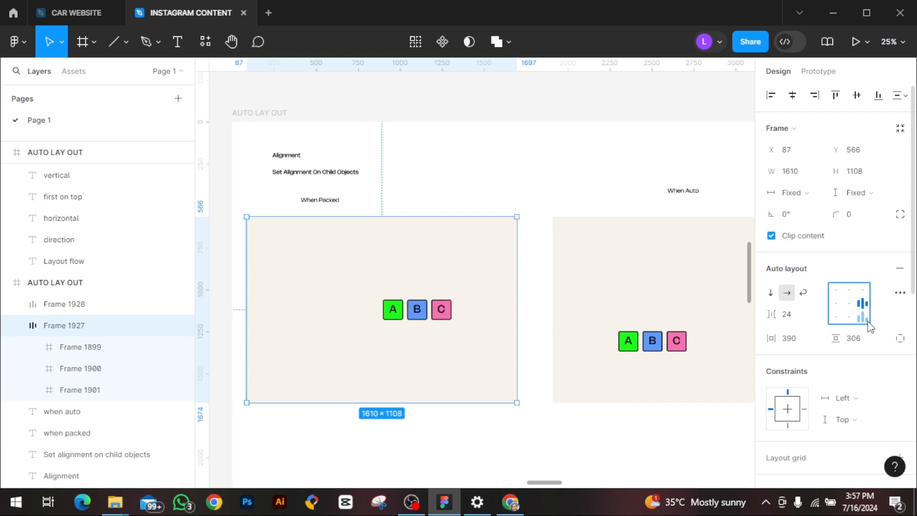
{"action": "left_click", "coordinate": [862, 317]}
{"action": "left_click", "coordinate": [848, 319]}
{"action": "left_click", "coordinate": [834, 317]}
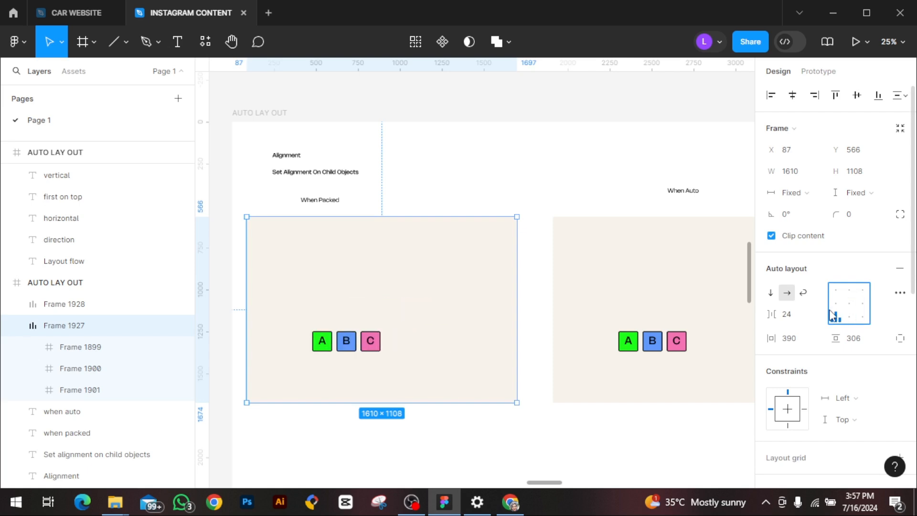
{"action": "left_click", "coordinate": [835, 306]}
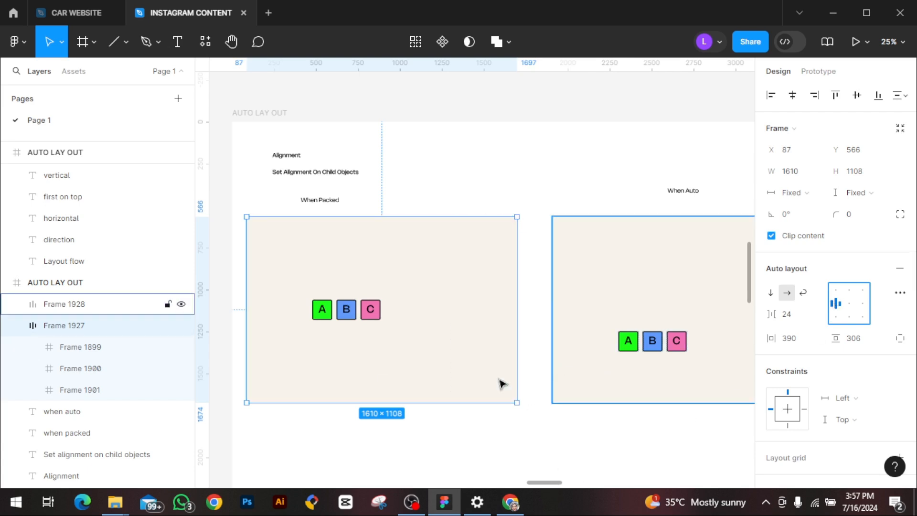
Set the gap between items in the When Auto frame to Auto and center its items vertically after trying top alignment.
{"action": "left_click_drag", "start_coordinate": [536, 482], "coordinate": [554, 482]}
{"action": "left_click", "coordinate": [550, 343]}
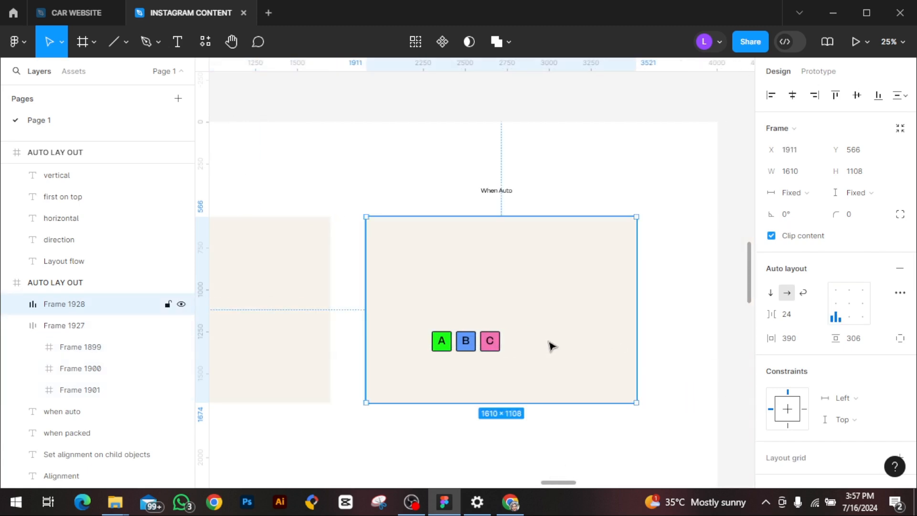
{"action": "left_click", "coordinate": [817, 314]}
{"action": "left_click", "coordinate": [796, 330]}
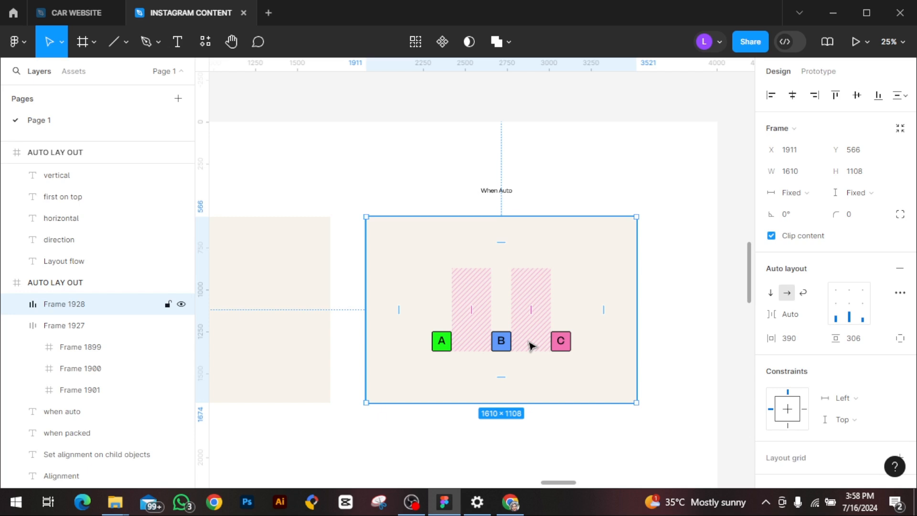
{"action": "left_click", "coordinate": [854, 300]}
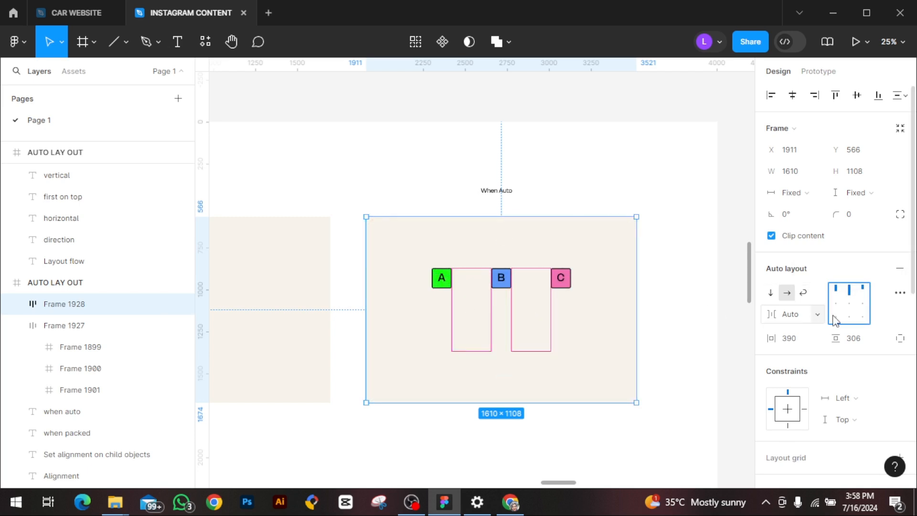
{"action": "left_click", "coordinate": [855, 310]}
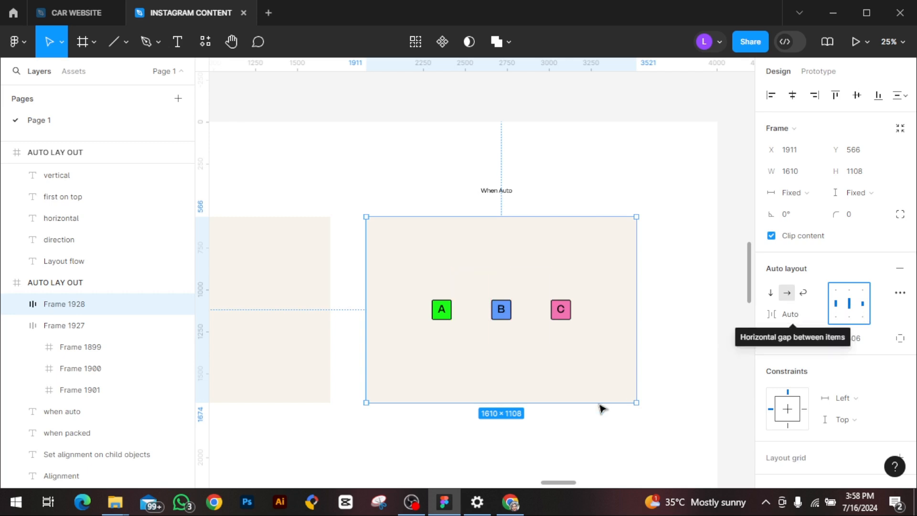
Compare the item spacing in the When Packed frame with the spacing in the When Auto frame.
{"action": "left_click_drag", "start_coordinate": [557, 483], "coordinate": [550, 485]}
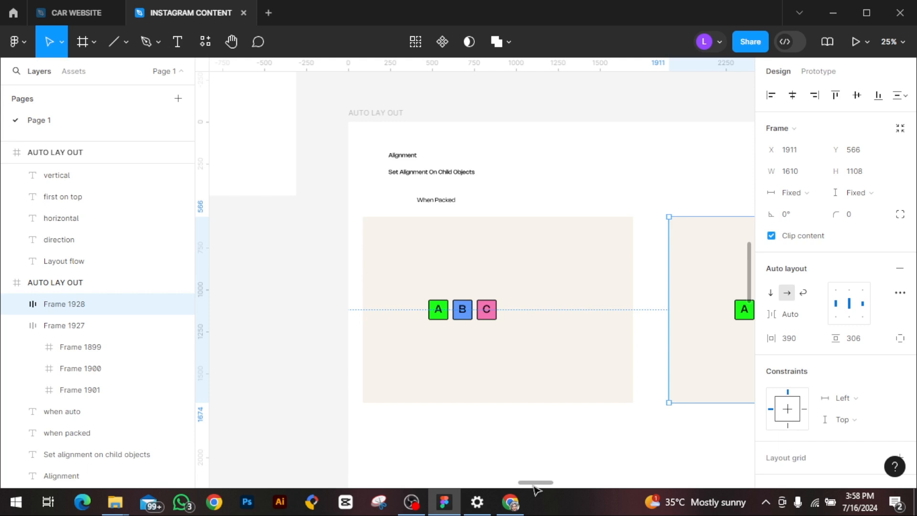
{"action": "scroll", "coordinate": [534, 488], "scroll_direction": "right", "scroll_amount": 2}
{"action": "left_click", "coordinate": [444, 342]}
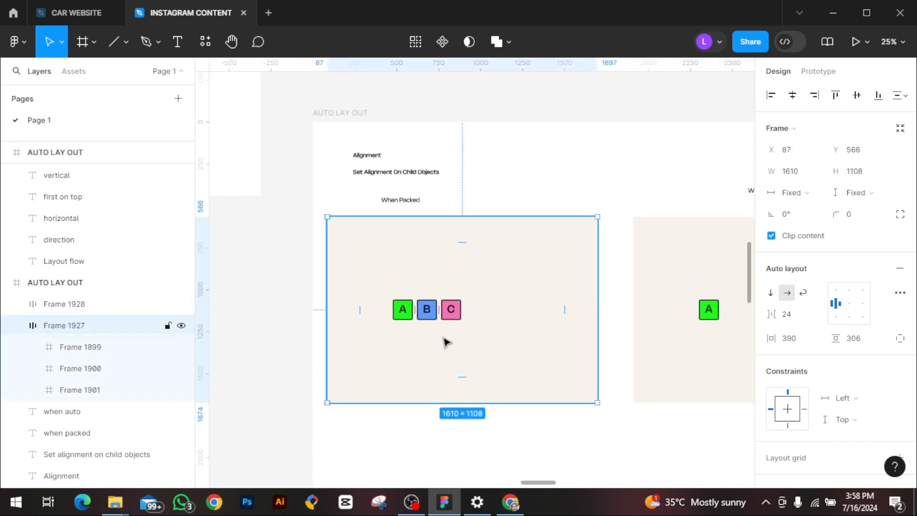
{"action": "left_click", "coordinate": [645, 394]}
{"action": "left_click_drag", "start_coordinate": [537, 483], "coordinate": [563, 483]}
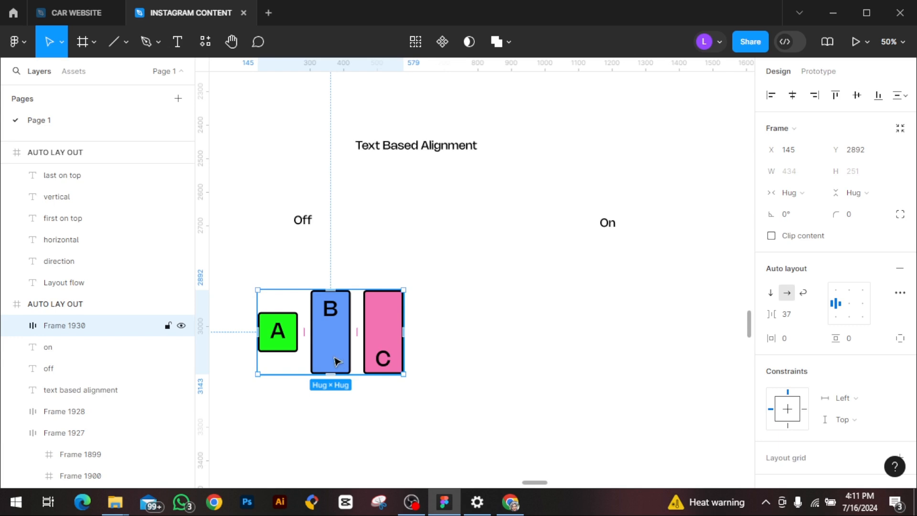
Copy the vertically centered A, B, C frame from Off to below On and enable Align text baseline on the copy.
{"action": "left_click_drag", "start_coordinate": [336, 362], "coordinate": [628, 363], "text": "alt"}
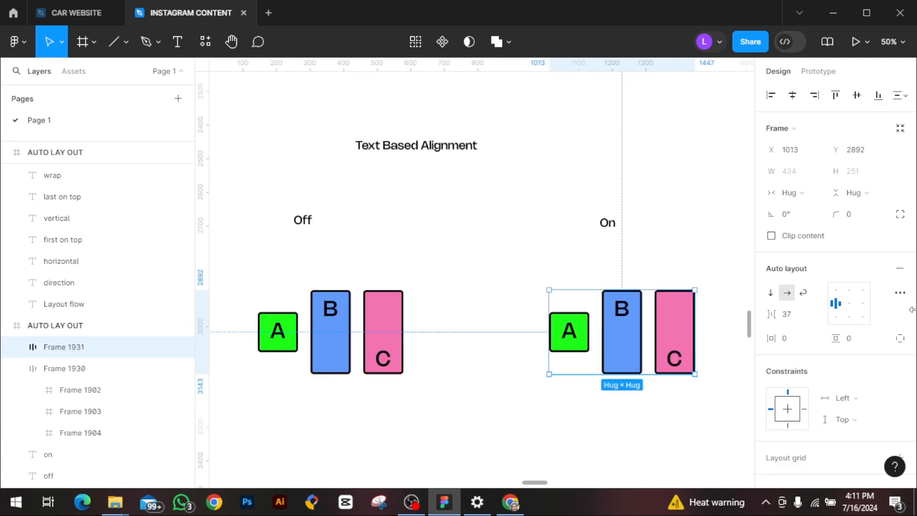
{"action": "left_click", "coordinate": [903, 296]}
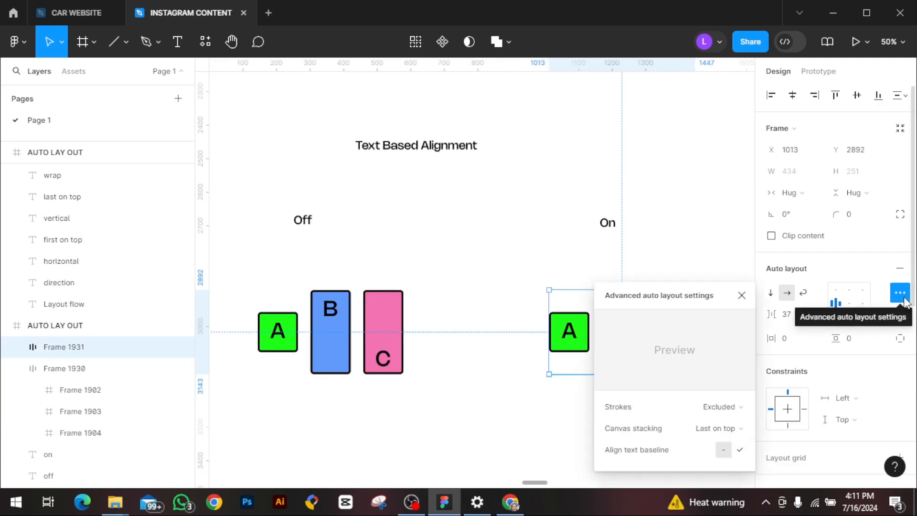
{"action": "left_click", "coordinate": [740, 451]}
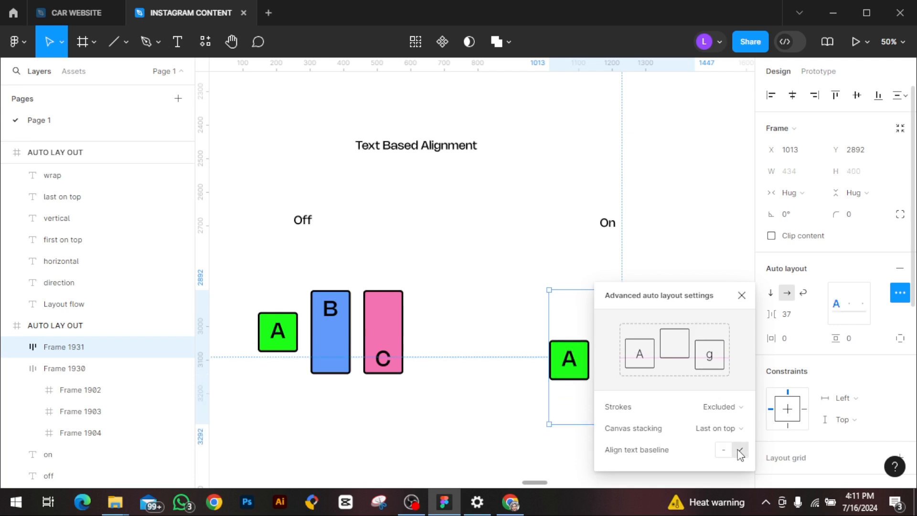
{"action": "left_click", "coordinate": [741, 295]}
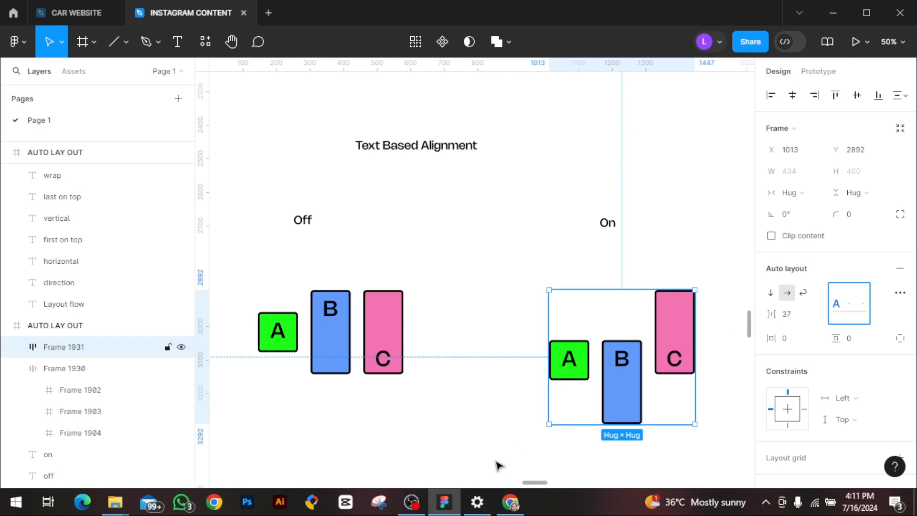
{"action": "left_click", "coordinate": [410, 502]}
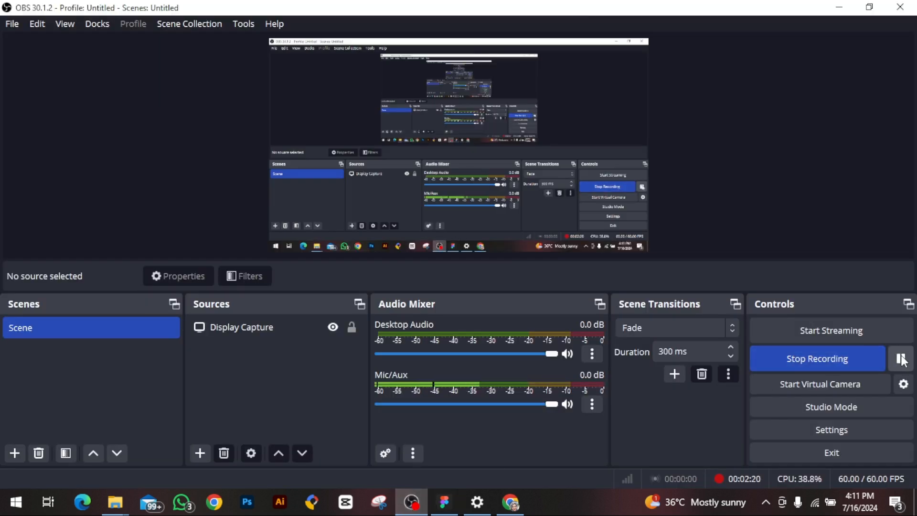
{"action": "left_click", "coordinate": [899, 359]}
{"action": "left_click", "coordinate": [900, 359]}
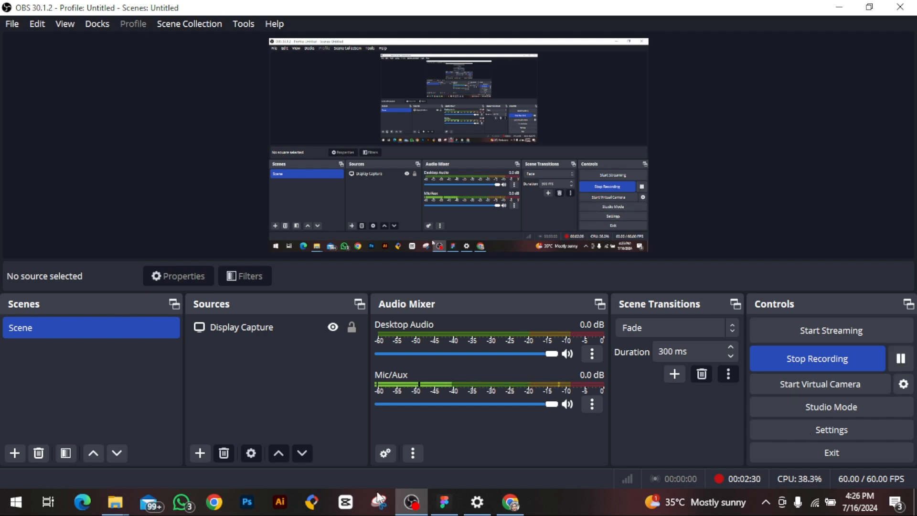
{"action": "left_click", "coordinate": [444, 501]}
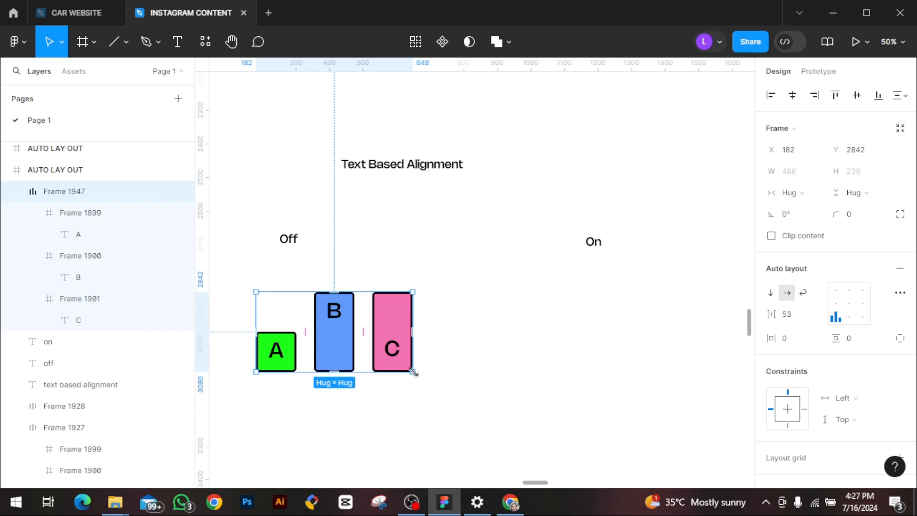
Duplicate the bottom-aligned A, B, C frame from Off to below On and align the copy by its text baseline.
{"action": "left_click_drag", "start_coordinate": [393, 353], "coordinate": [606, 350]}
{"action": "scroll", "coordinate": [909, 296], "scroll_direction": "down", "scroll_amount": 3}
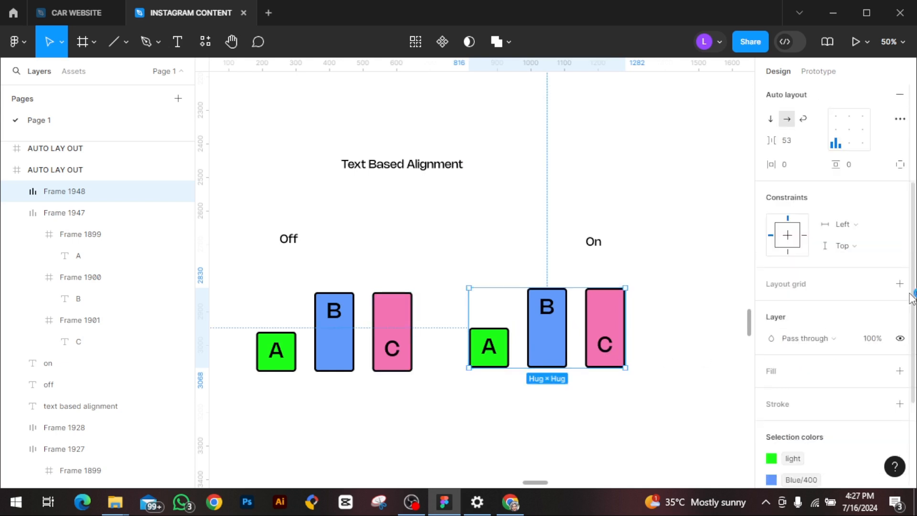
{"action": "left_click", "coordinate": [897, 120]}
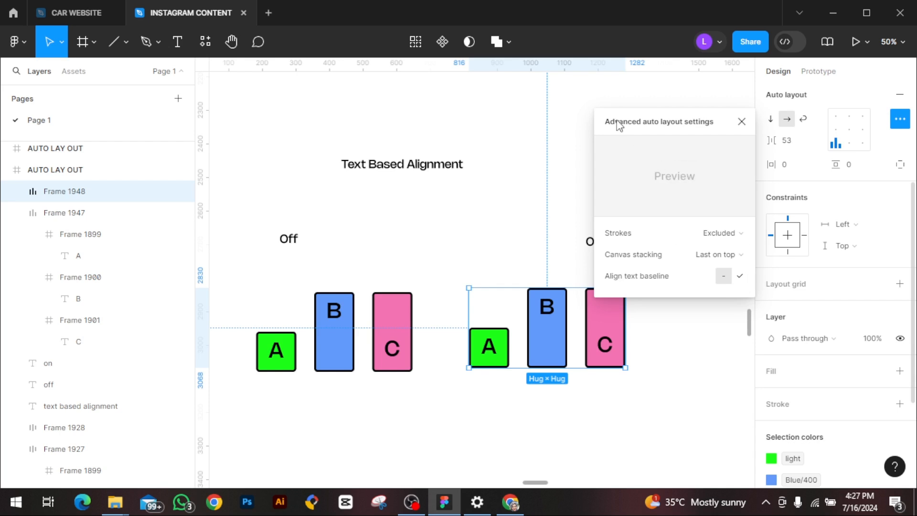
{"action": "left_click_drag", "start_coordinate": [619, 126], "coordinate": [713, 121]}
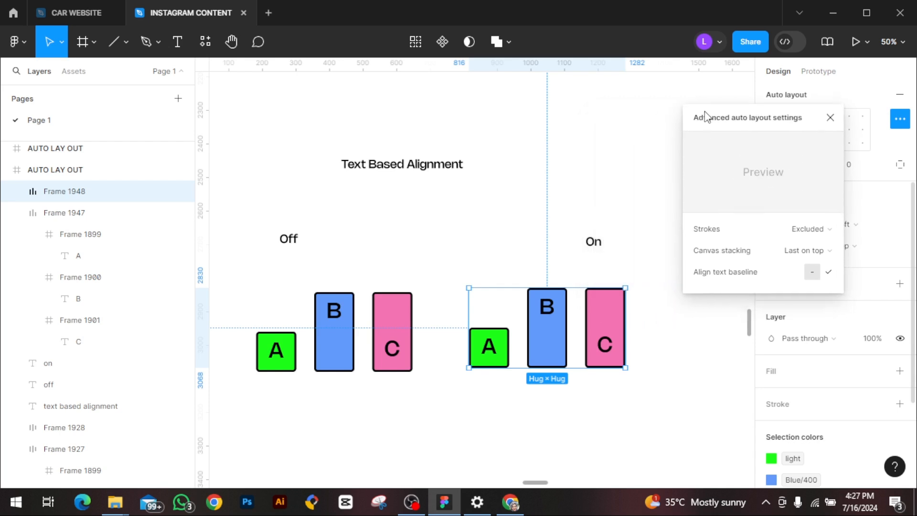
{"action": "left_click", "coordinate": [833, 271]}
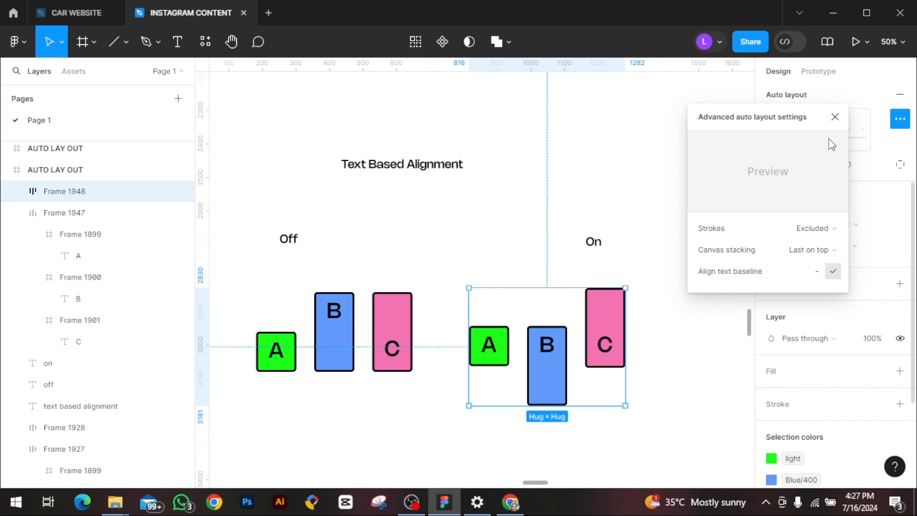
{"action": "left_click", "coordinate": [835, 118]}
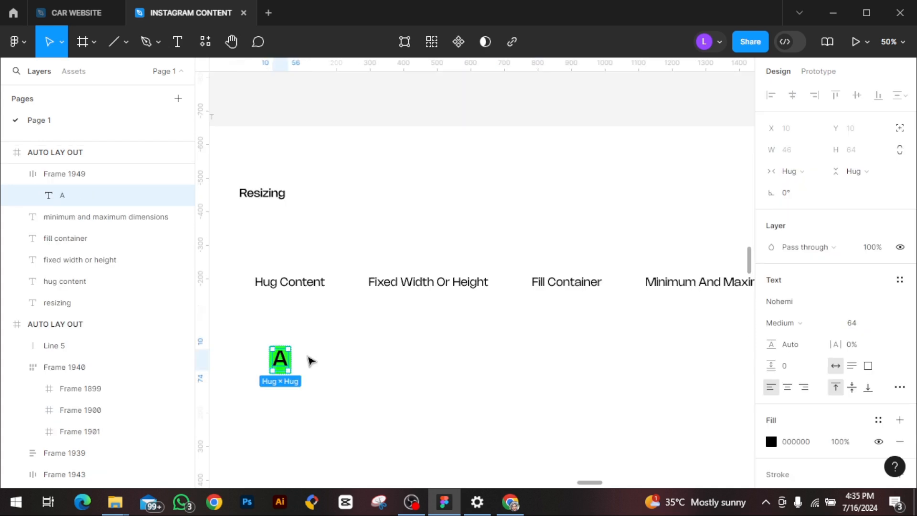
Extend the text in the green frame under Hug Content from A to ABC.
{"action": "double_click", "coordinate": [283, 366]}
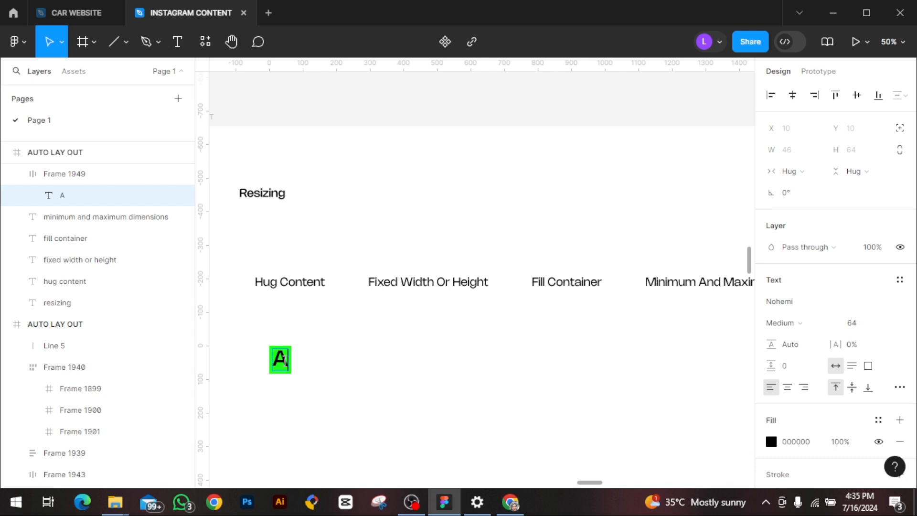
{"action": "type", "text": "BC"}
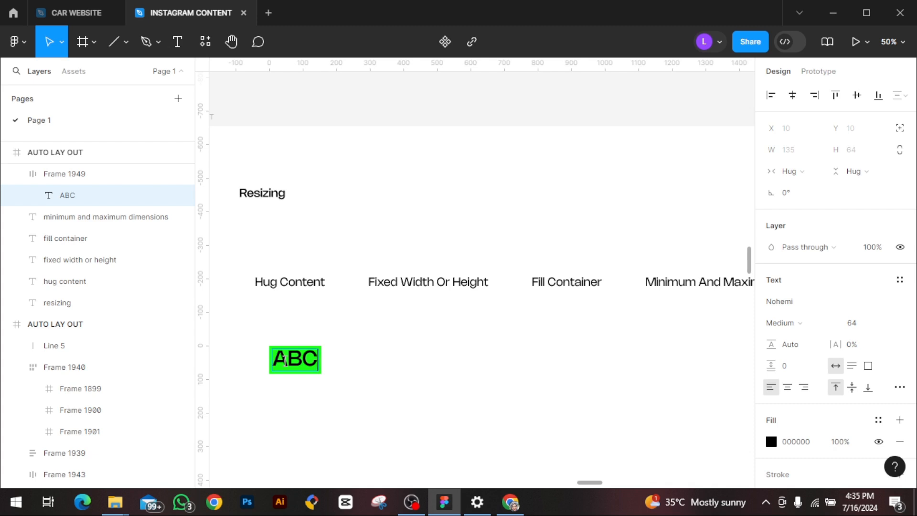
{"action": "key", "text": "Escape"}
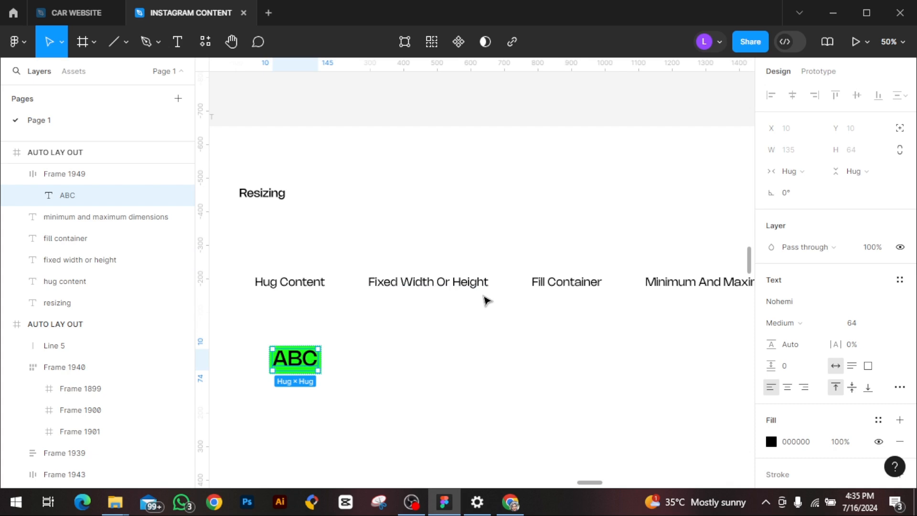
{"action": "key", "text": "ctrl+d"}
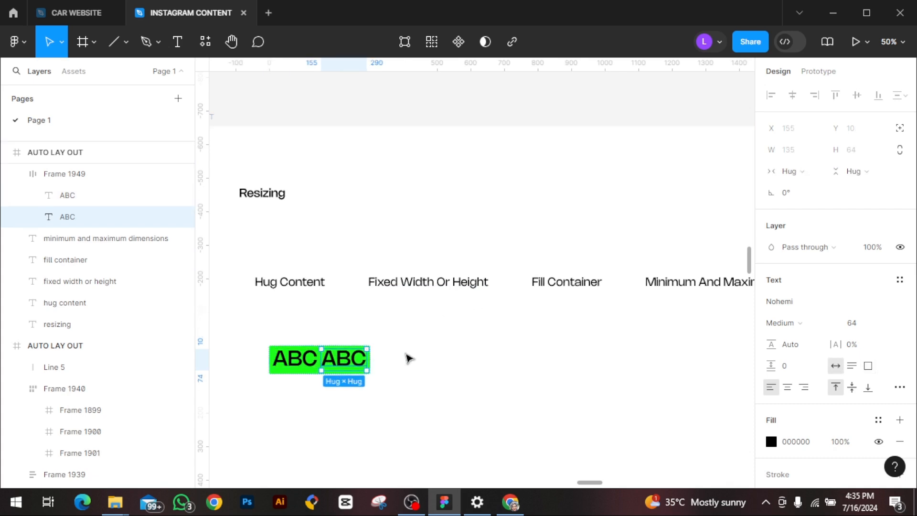
{"action": "key", "text": "ctrl+z"}
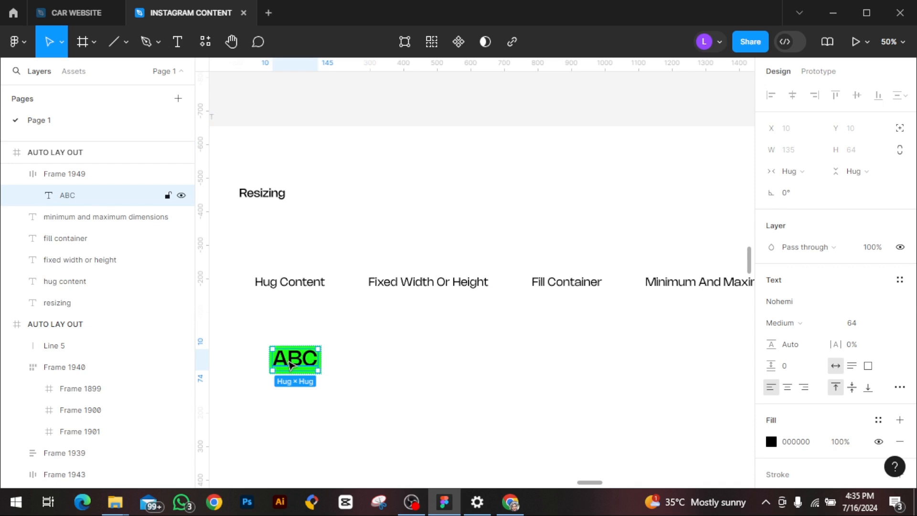
{"action": "left_click_drag", "start_coordinate": [291, 365], "coordinate": [428, 370]}
{"action": "key", "text": "ctrl+z"}
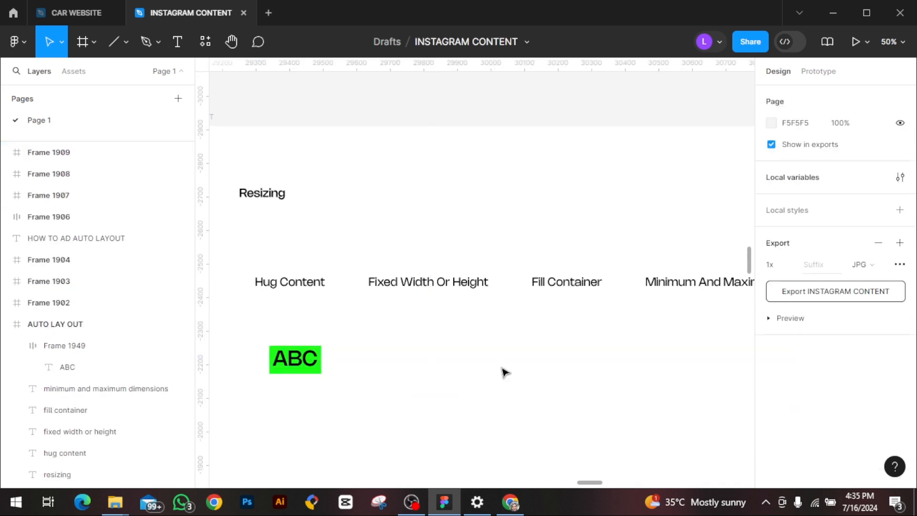
Duplicate the green ABC frame to below Fixed Width Or Height and widen the copy to about 245.
{"action": "left_click", "coordinate": [312, 370]}
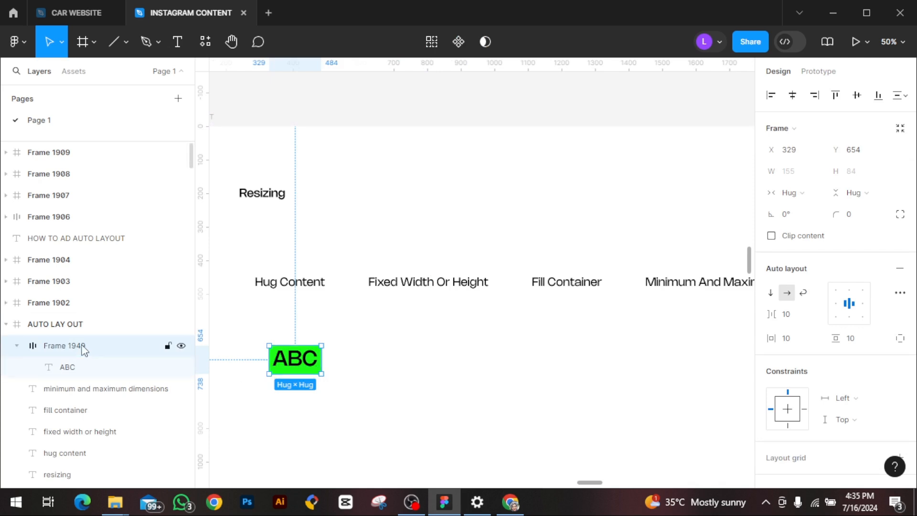
{"action": "key", "text": "ctrl+d"}
{"action": "left_click_drag", "start_coordinate": [295, 363], "coordinate": [431, 366]}
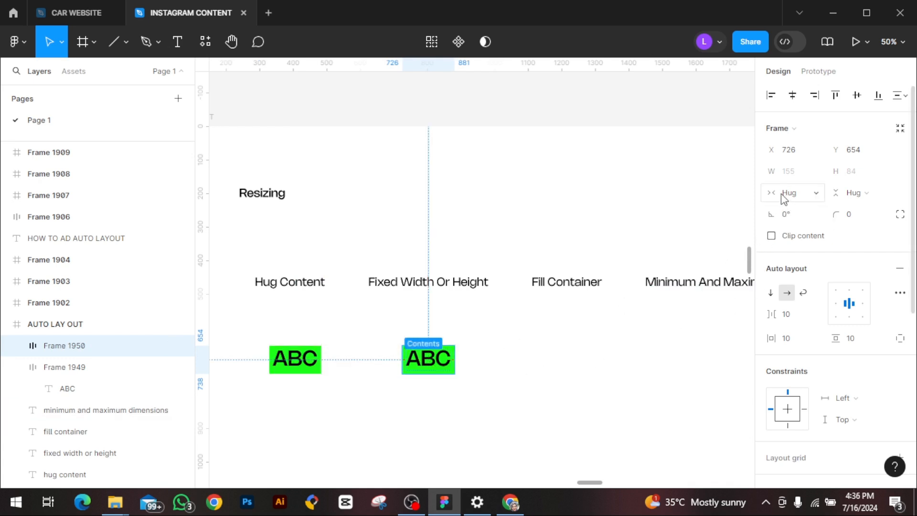
{"action": "left_click_drag", "start_coordinate": [456, 360], "coordinate": [486, 361]}
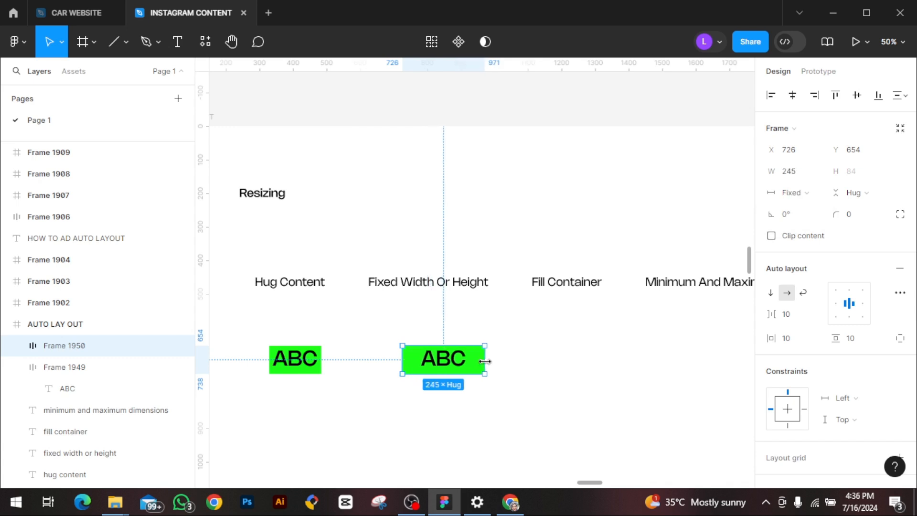
Try a width of 62 on the ABC frame under Fixed Width Or Height, and undo the change.
{"action": "left_click", "coordinate": [802, 174]}
{"action": "type", "text": "621654"}
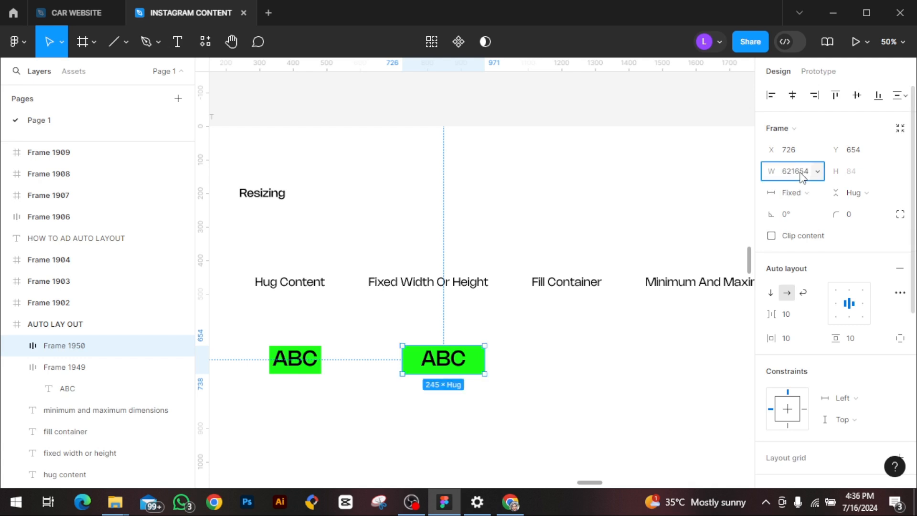
{"action": "key", "text": "BackSpace"}
{"action": "key", "text": "BackSpace"}
{"action": "key", "text": "BackSpace"}
{"action": "key", "text": "BackSpace"}
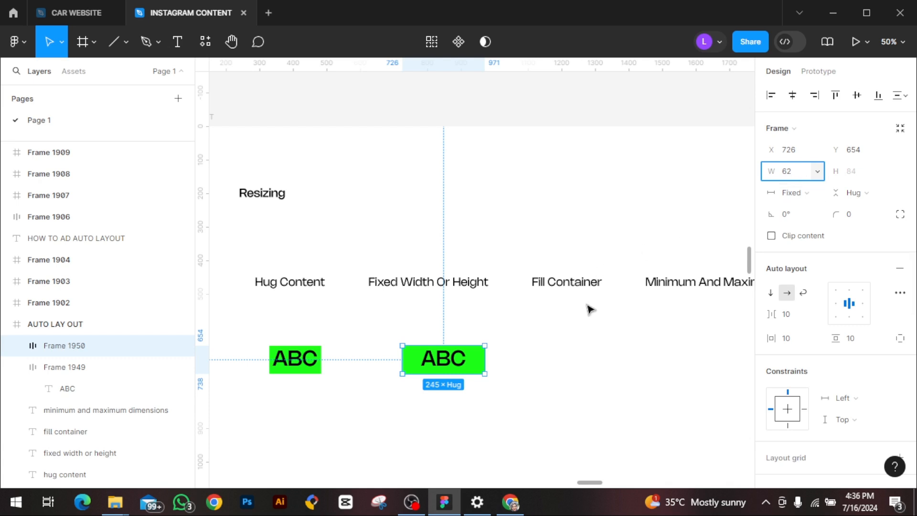
{"action": "left_click", "coordinate": [461, 372]}
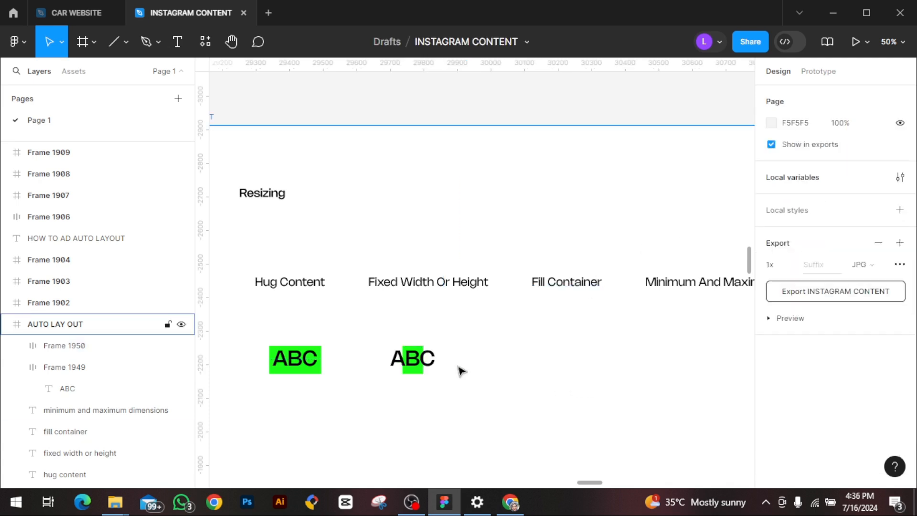
{"action": "key", "text": "ctrl+z"}
{"action": "key", "text": "ctrl+z"}
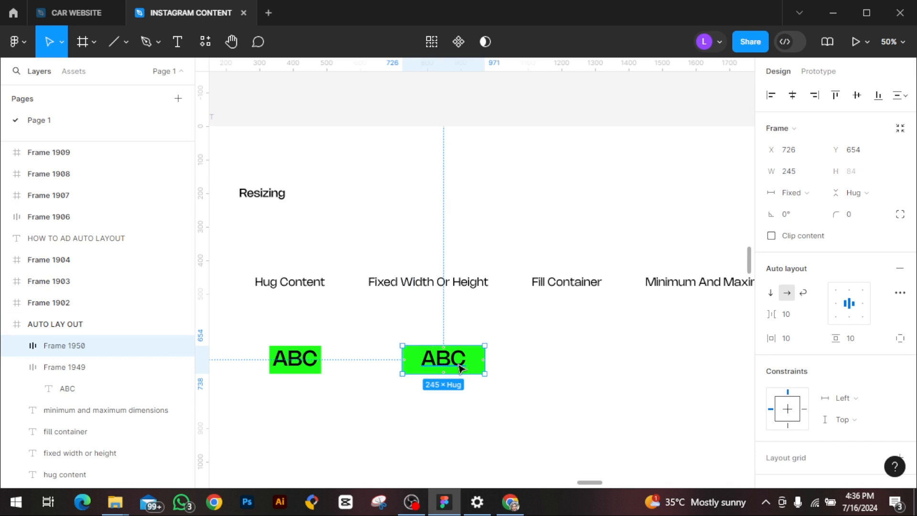
Duplicate the fixed-width ABC frame and place the copy below Fill Container.
{"action": "key", "text": "ctrl+d"}
{"action": "left_click_drag", "start_coordinate": [460, 368], "coordinate": [588, 368]}
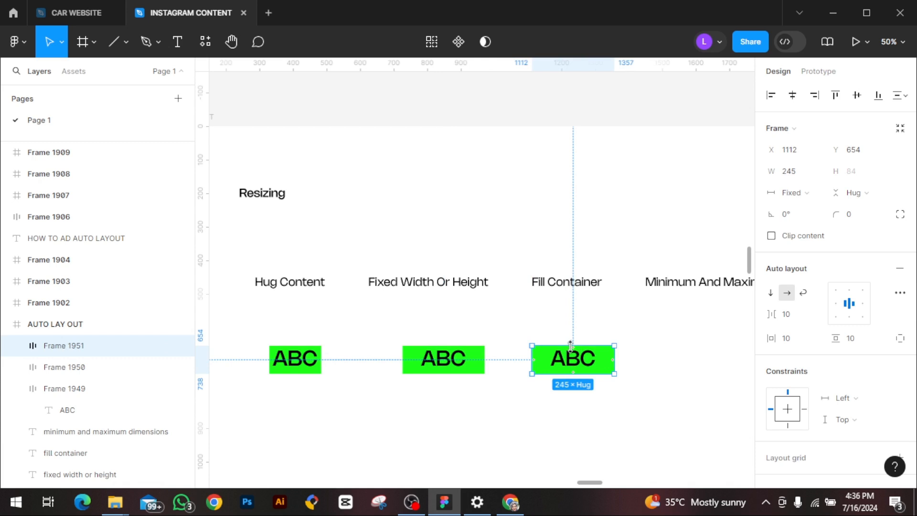
{"action": "key", "text": "shift+0"}
{"action": "scroll", "coordinate": [585, 449], "scroll_direction": "down", "scroll_amount": 2}
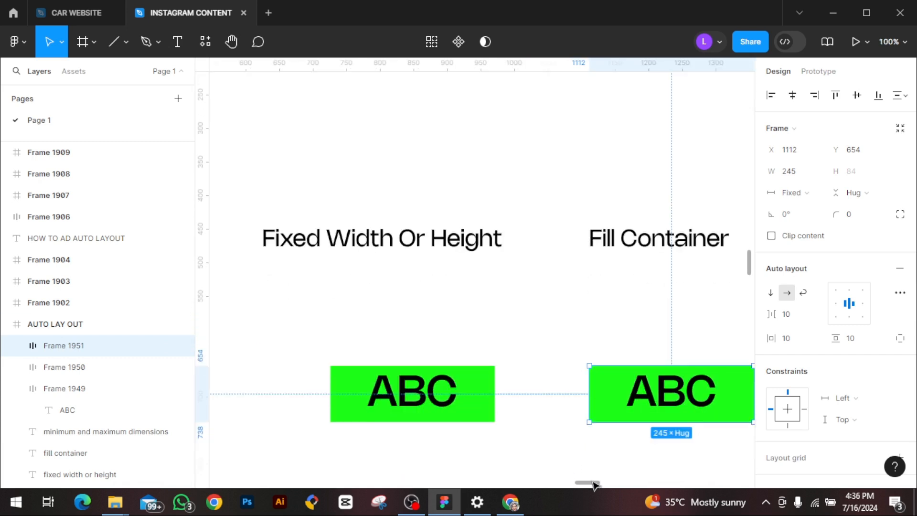
{"action": "scroll", "coordinate": [592, 483], "scroll_direction": "right", "scroll_amount": 6}
{"action": "scroll", "coordinate": [591, 482], "scroll_direction": "left", "scroll_amount": 2}
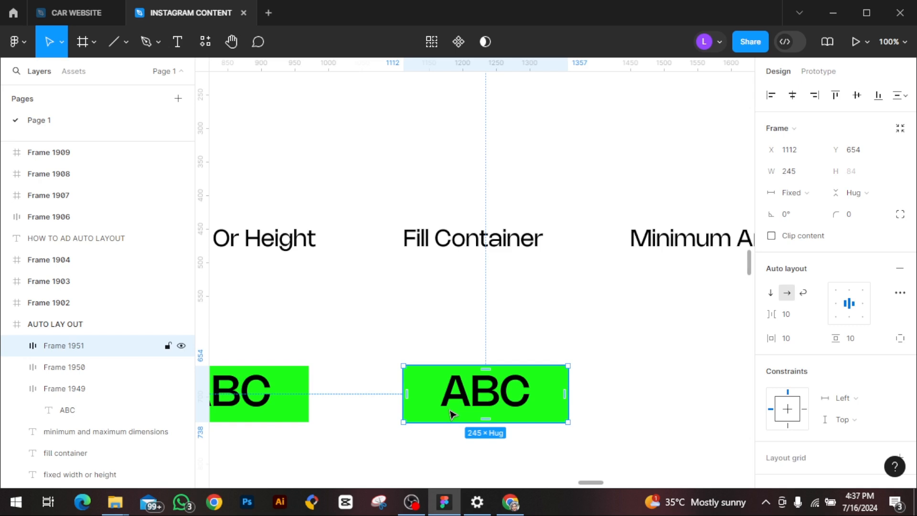
Wrap the ABC frame under Fill Container in an auto layout frame and set its width to Hug contents after trying about 235.
{"action": "key", "text": "shift+a"}
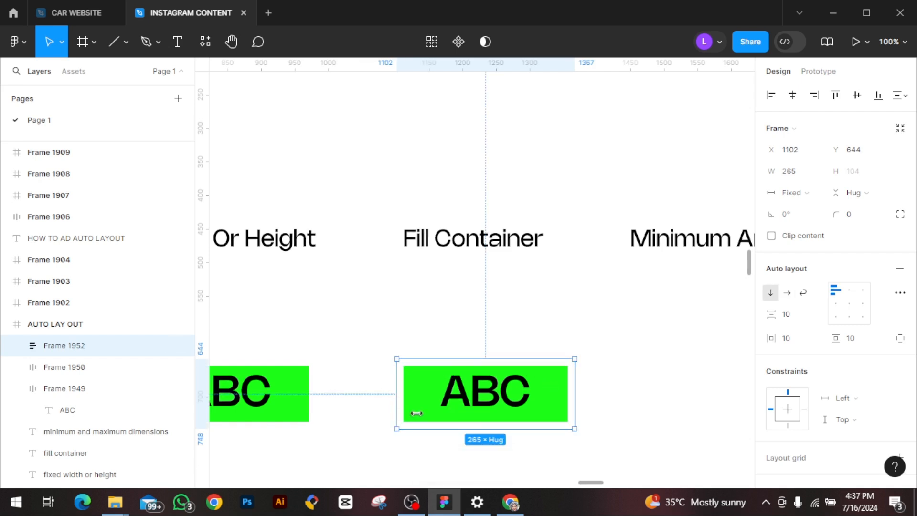
{"action": "left_click_drag", "start_coordinate": [578, 399], "coordinate": [553, 401]}
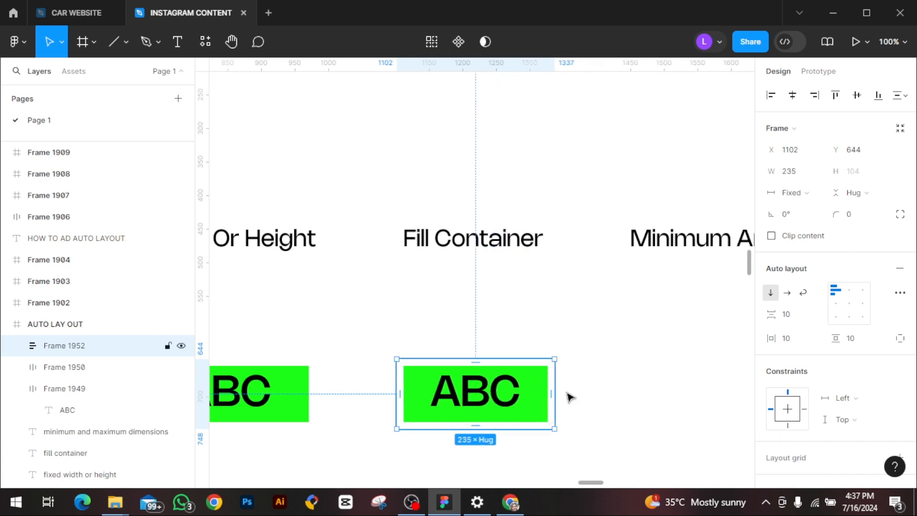
{"action": "left_click", "coordinate": [813, 193]}
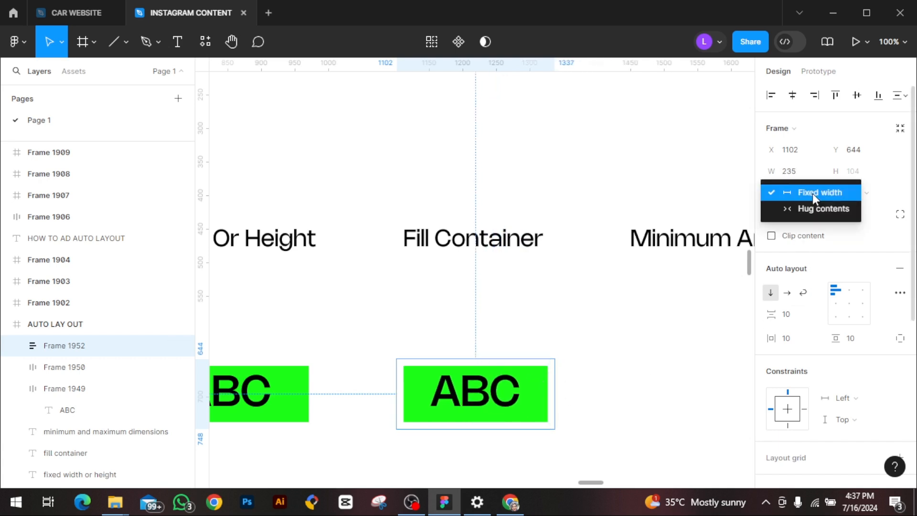
{"action": "left_click", "coordinate": [812, 208]}
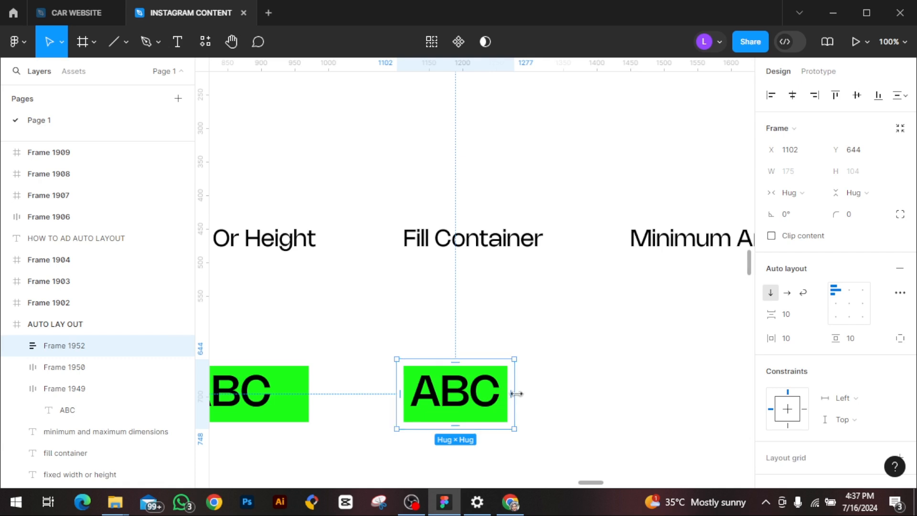
Widen the ABC auto layout frame under Fill Container to about 212 and delete its copy under Minimum And Maximum Dimensions.
{"action": "mouse_move", "coordinate": [516, 393]}
{"action": "left_mouse_down"}
{"action": "mouse_move", "coordinate": [651, 401]}
{"action": "mouse_move", "coordinate": [521, 400]}
{"action": "left_mouse_up"}
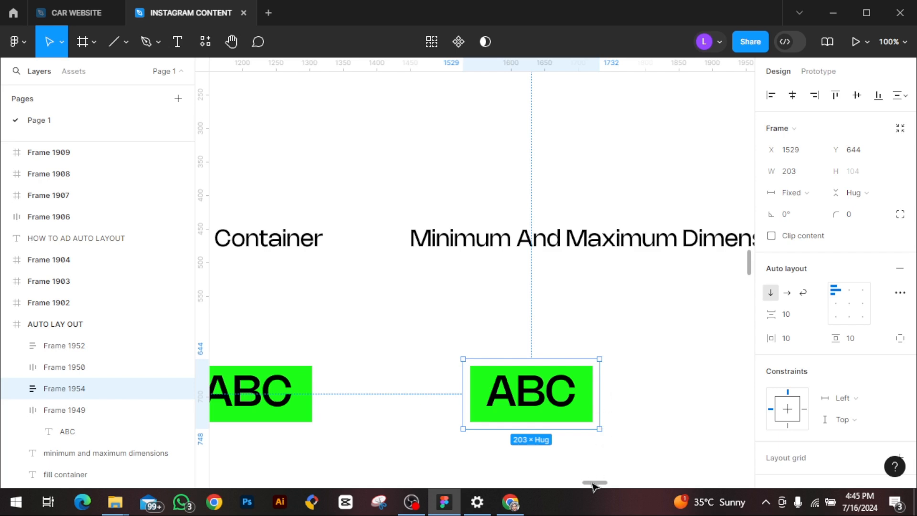
{"action": "left_click_drag", "start_coordinate": [594, 485], "coordinate": [591, 485]}
{"action": "key", "text": "Delete"}
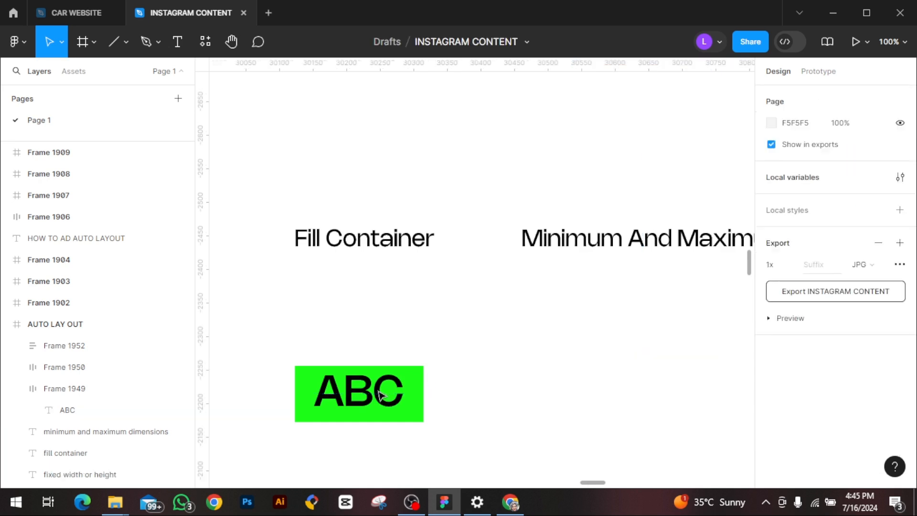
Duplicate the ABC frame under Fill Container to below Minimum And Maximum Dimensions and widen the copy to 250.
{"action": "left_click", "coordinate": [379, 394]}
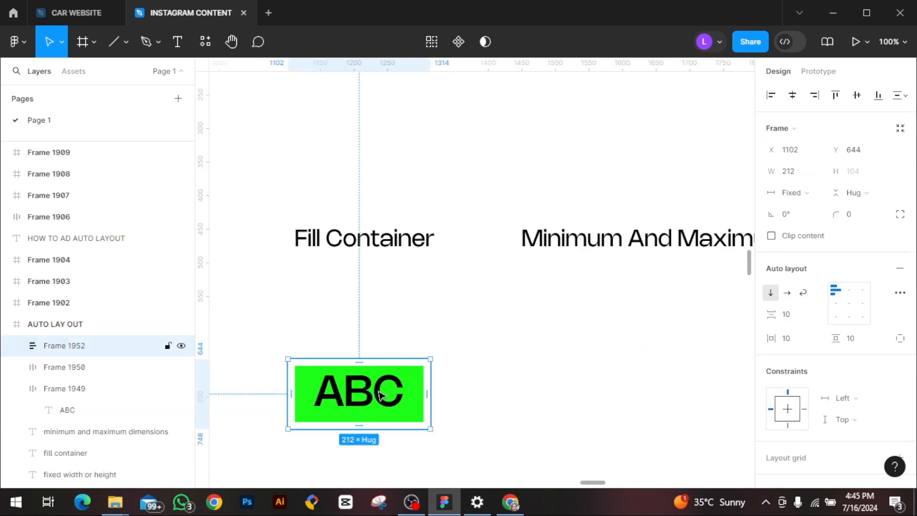
{"action": "key", "text": "shift+d"}
{"action": "left_click_drag", "start_coordinate": [378, 391], "coordinate": [643, 399]}
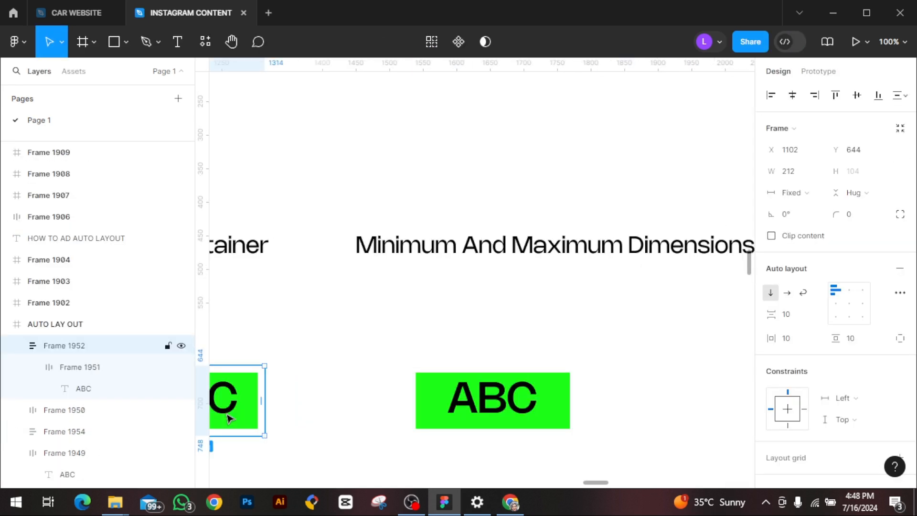
Add a minimum width of 200 to the ABC frame under Minimum And Maximum Dimensions.
{"action": "left_click", "coordinate": [467, 433]}
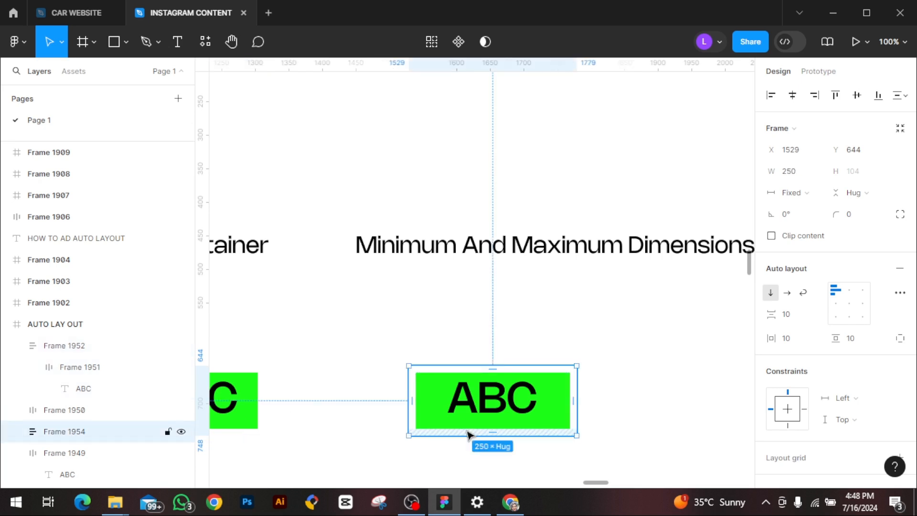
{"action": "left_click", "coordinate": [817, 173]}
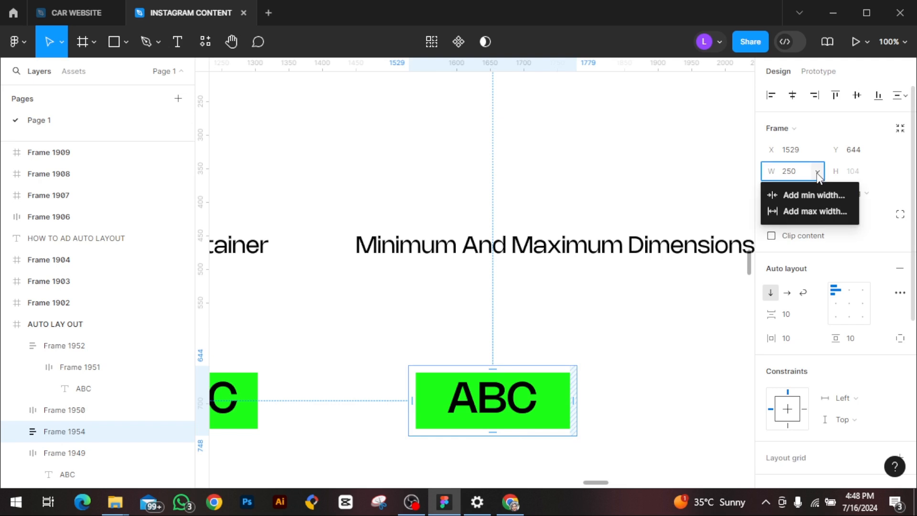
{"action": "left_click", "coordinate": [809, 196]}
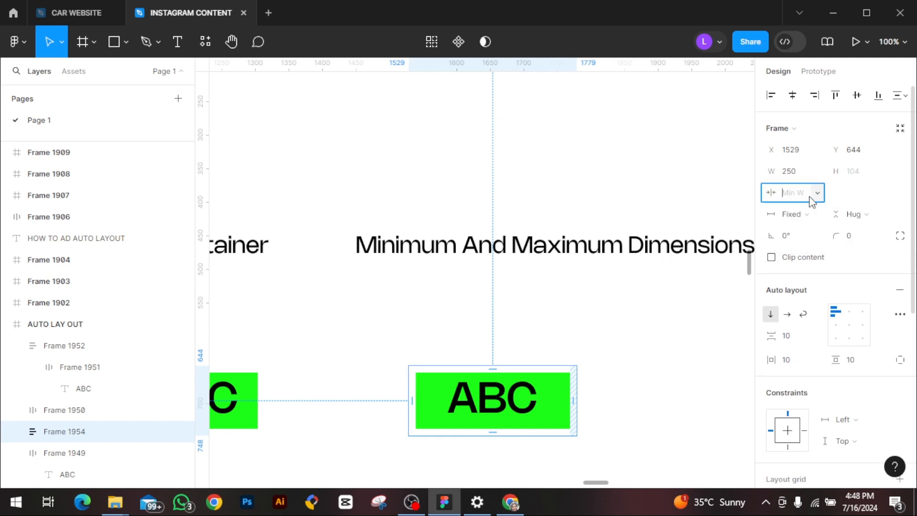
{"action": "type", "text": "200"}
Add a maximum width of 250 to the same ABC frame.
{"action": "left_click", "coordinate": [818, 172]}
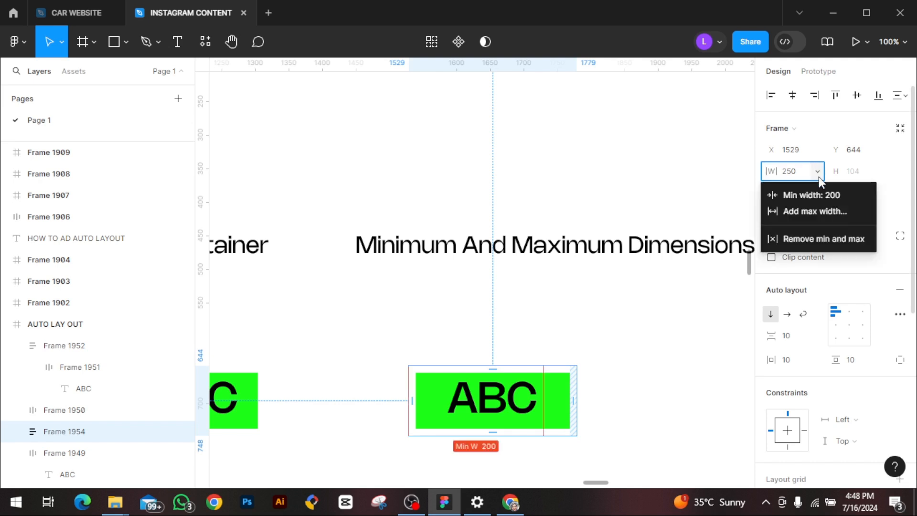
{"action": "left_click", "coordinate": [812, 211]}
{"action": "type", "text": "250"}
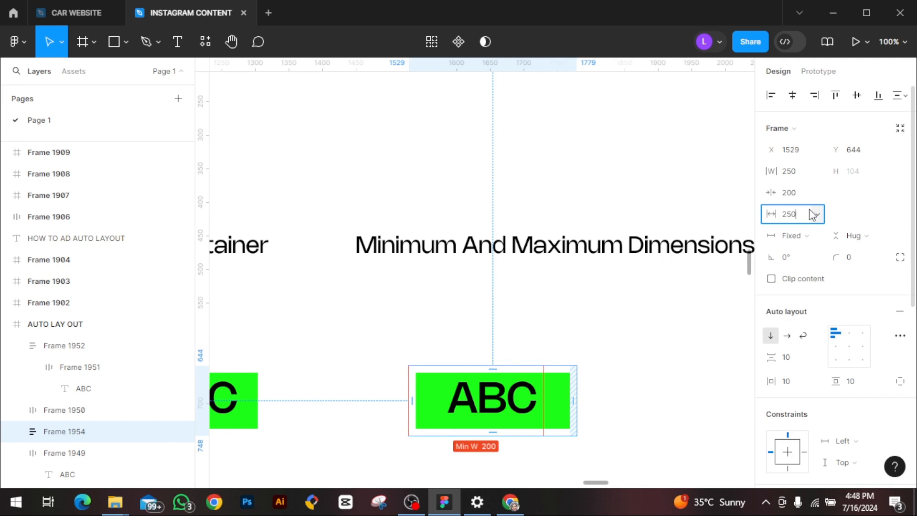
{"action": "key", "text": "Return"}
Try resizing the ABC frame under Minimum And Maximum Dimensions beyond its maximum width, and deselect it.
{"action": "left_click", "coordinate": [583, 413]}
{"action": "left_click", "coordinate": [578, 409]}
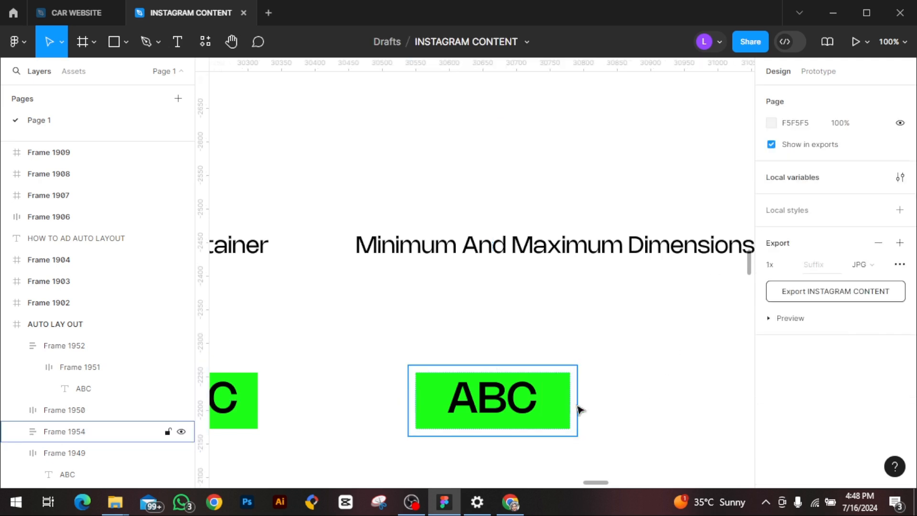
{"action": "left_click_drag", "start_coordinate": [580, 404], "coordinate": [597, 419]}
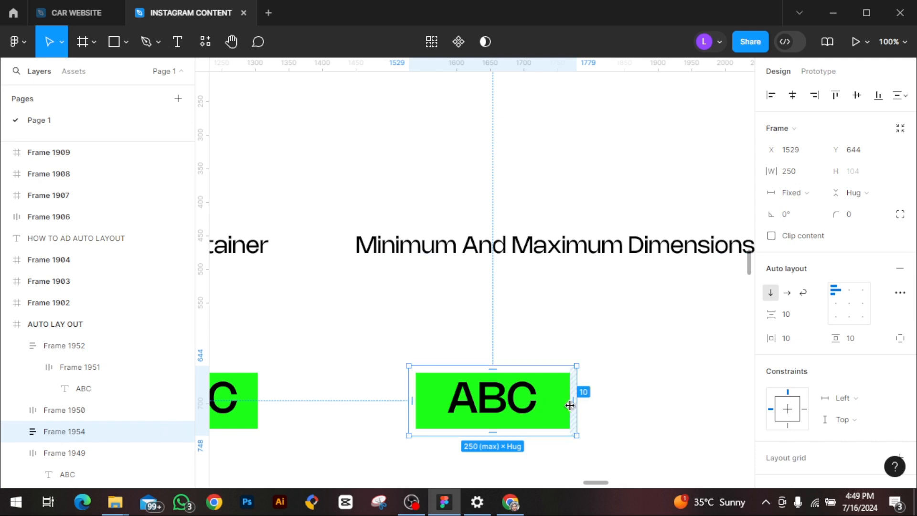
{"action": "left_click", "coordinate": [596, 359]}
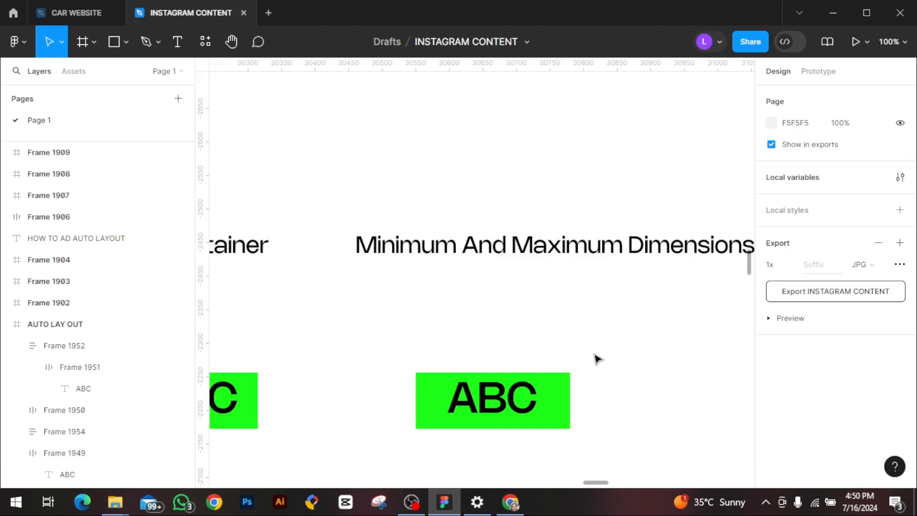